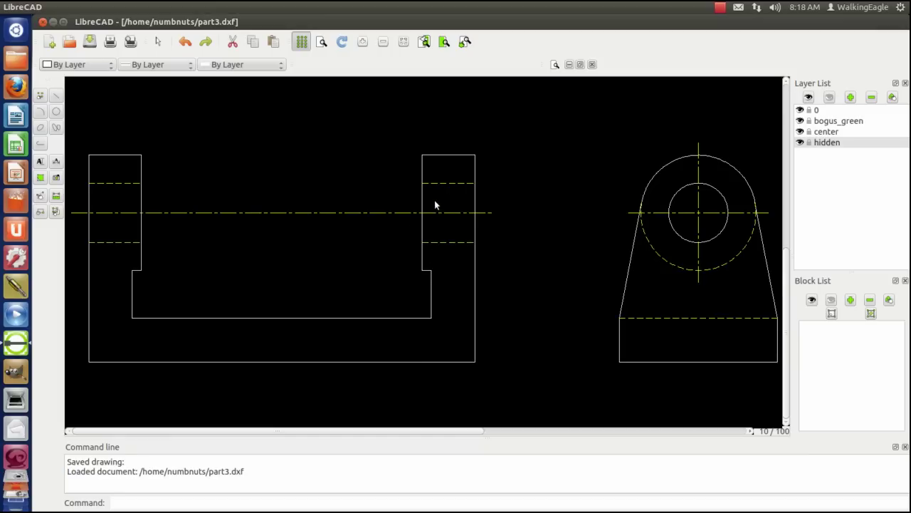
- Draw a horizontal line of length 10 starting where the slanted edge meets the outer arc in the side view
click(57, 98)
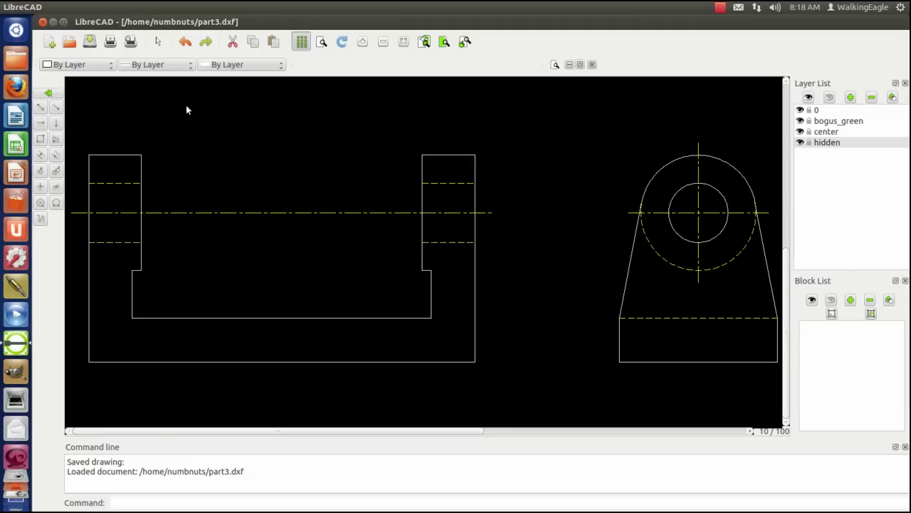
click(41, 125)
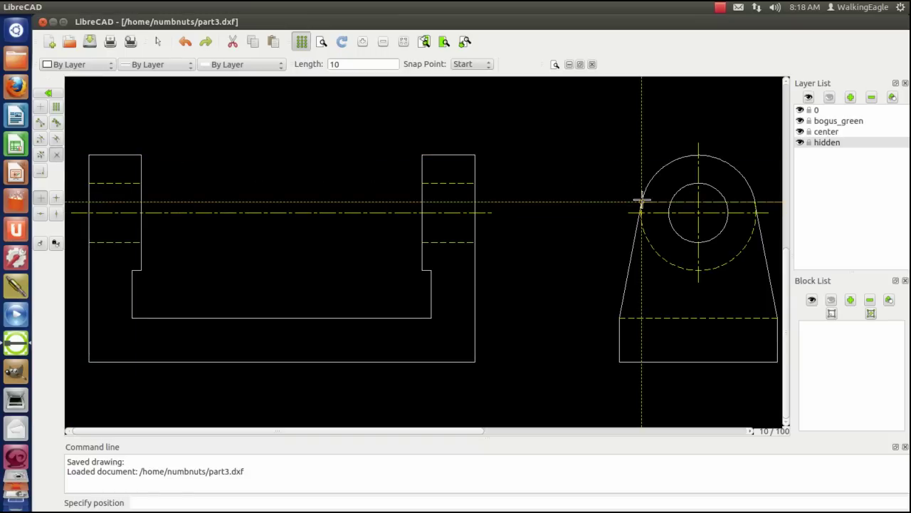
right_click(133, 103)
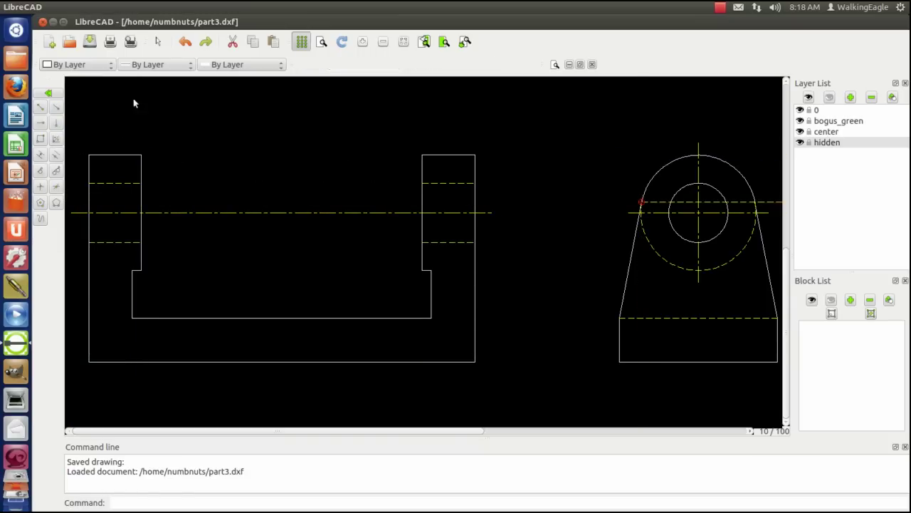
- Extend the horizontal projection line across to the front view's outer left edge
click(49, 92)
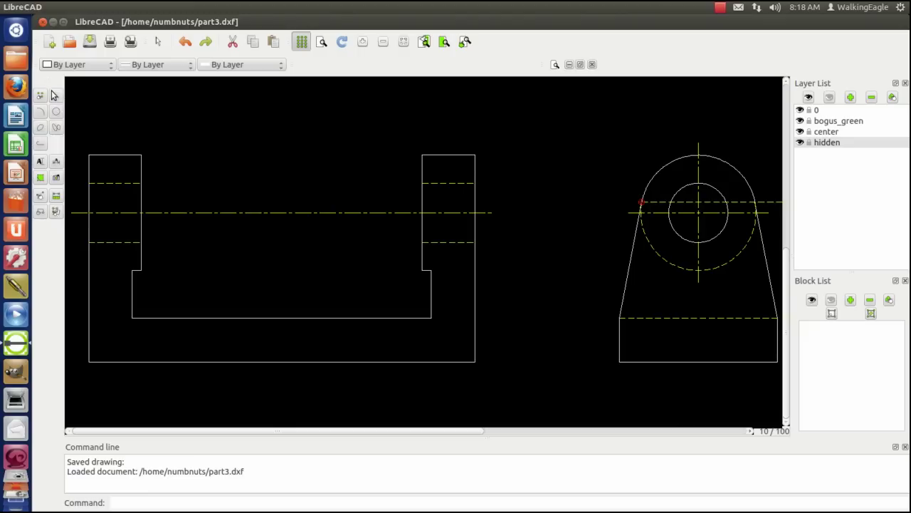
click(40, 197)
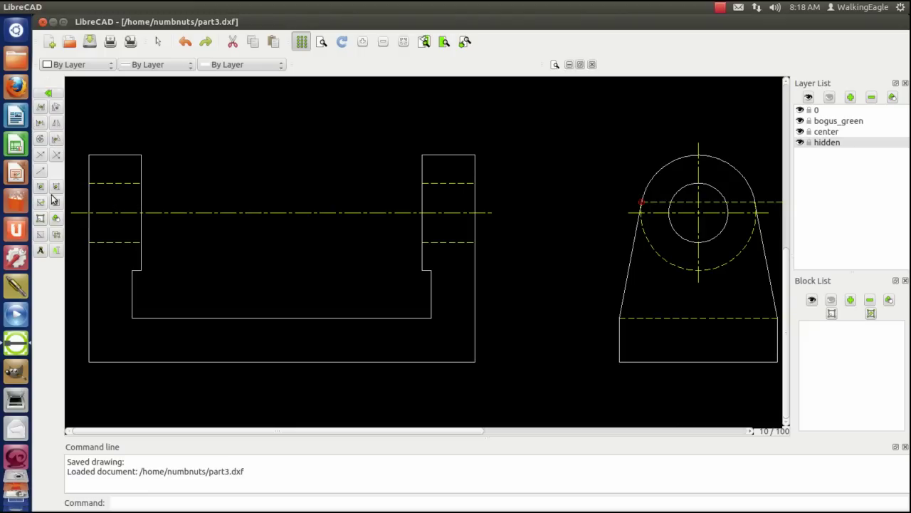
click(40, 154)
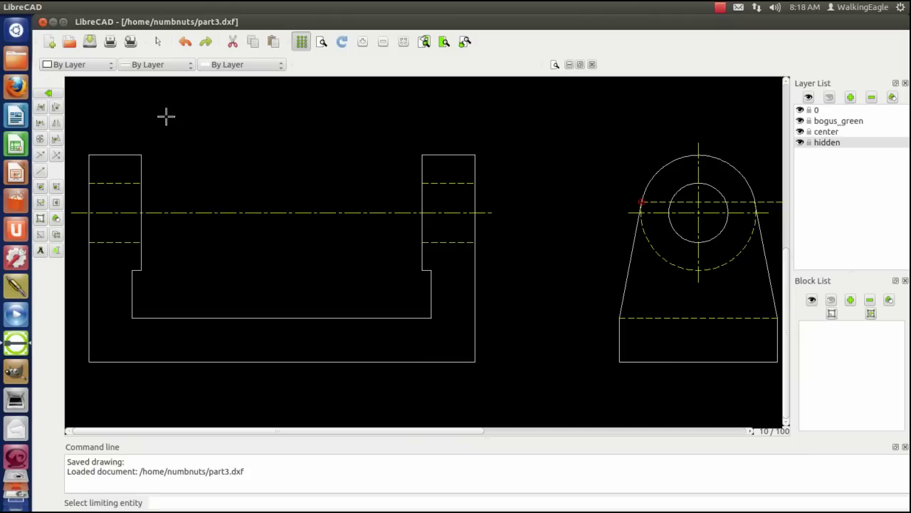
click(89, 199)
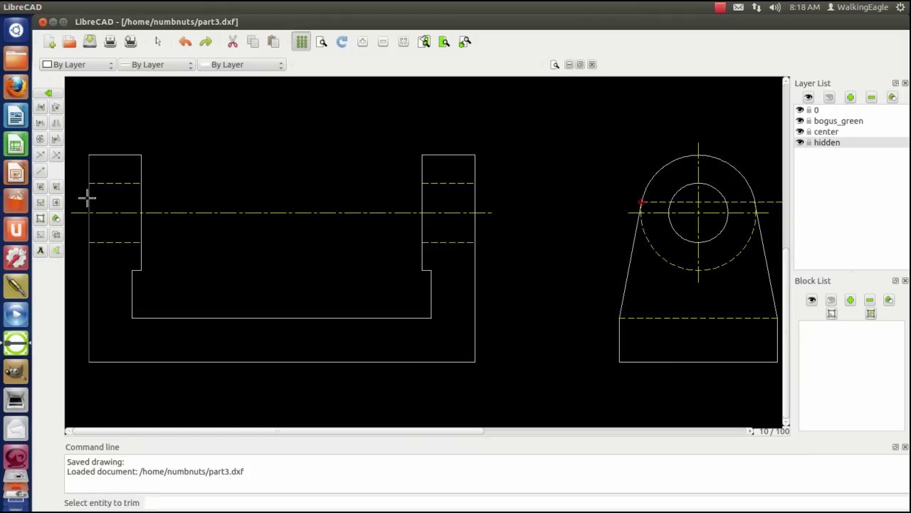
click(657, 203)
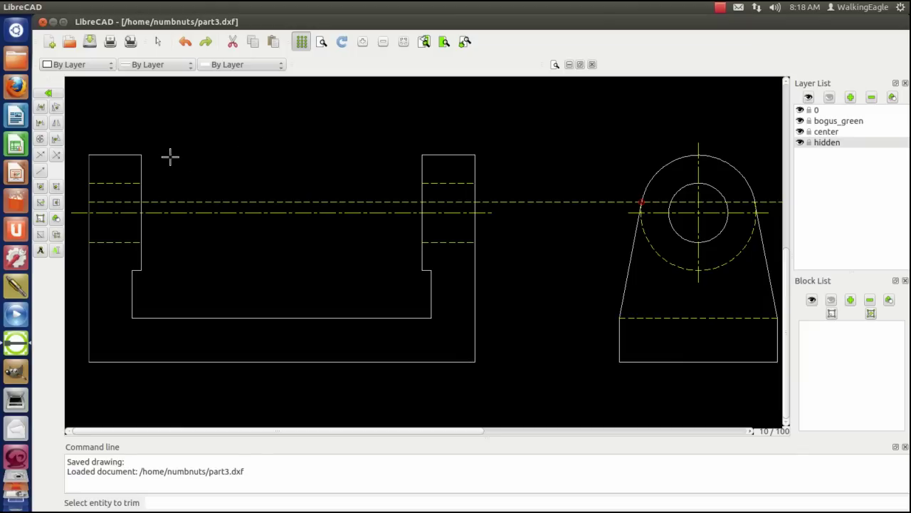
right_click(199, 167)
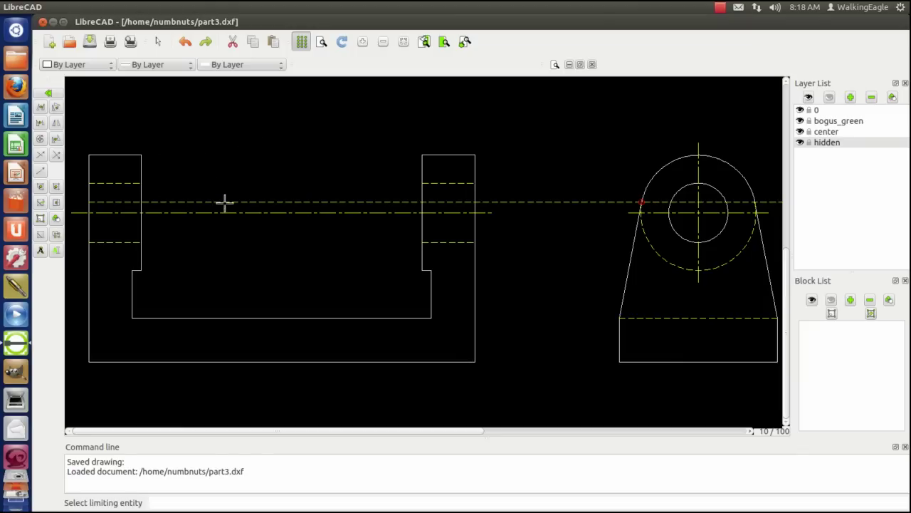
- Extend the two inner vertical edges of the front view's recess up to the horizontal projection line
click(223, 201)
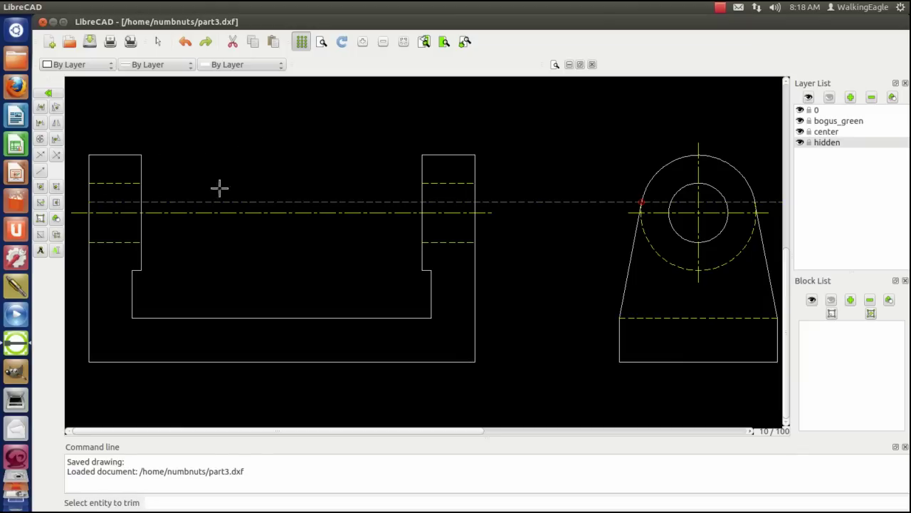
click(131, 280)
click(431, 292)
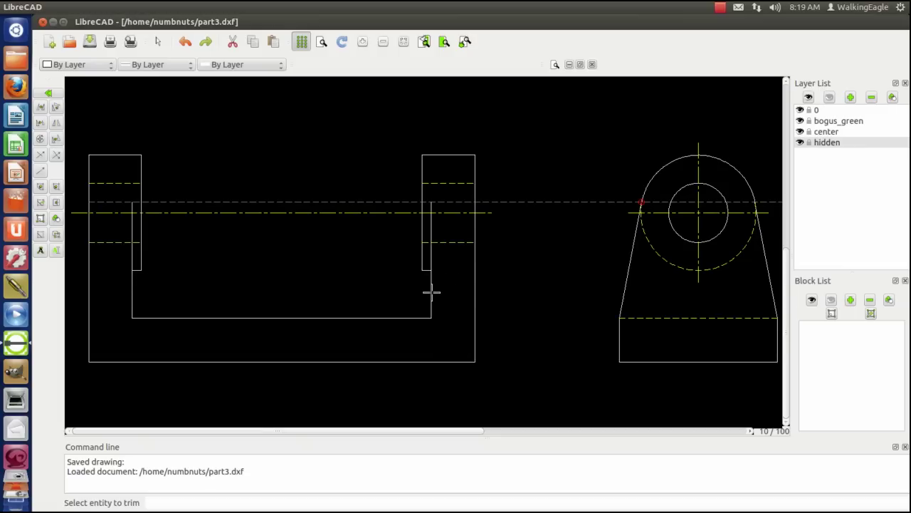
right_click(273, 257)
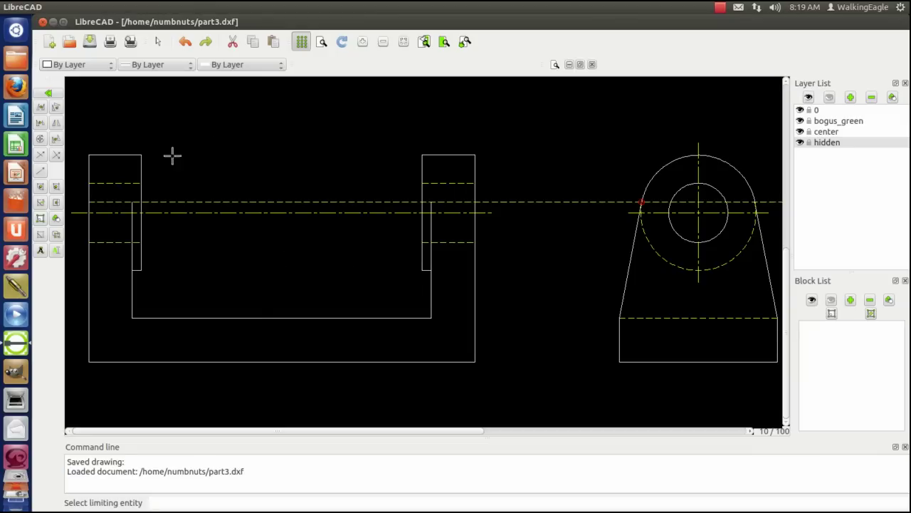
- Delete the horizontal projection line running between the front and side views
click(40, 238)
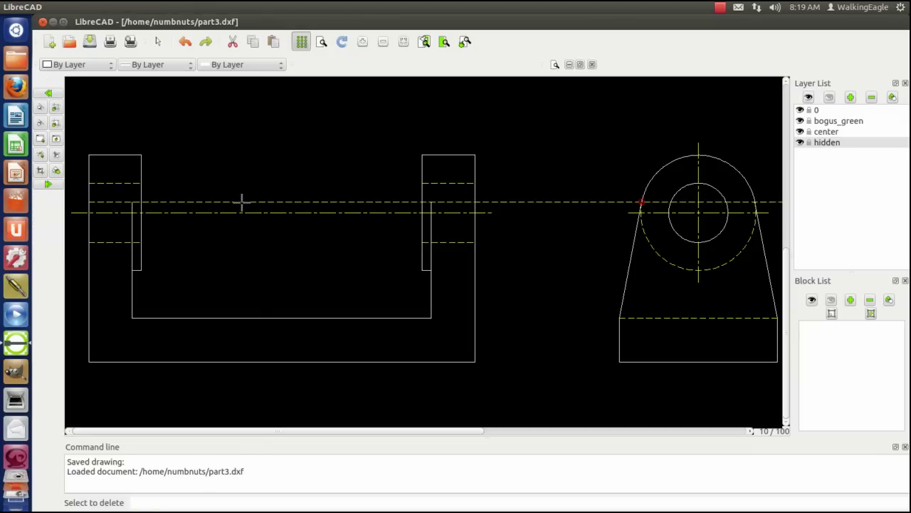
click(242, 201)
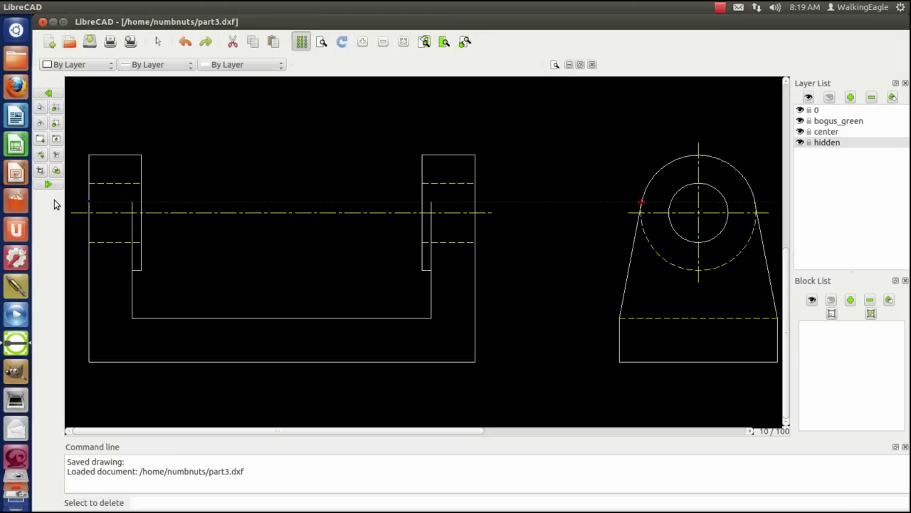
click(47, 184)
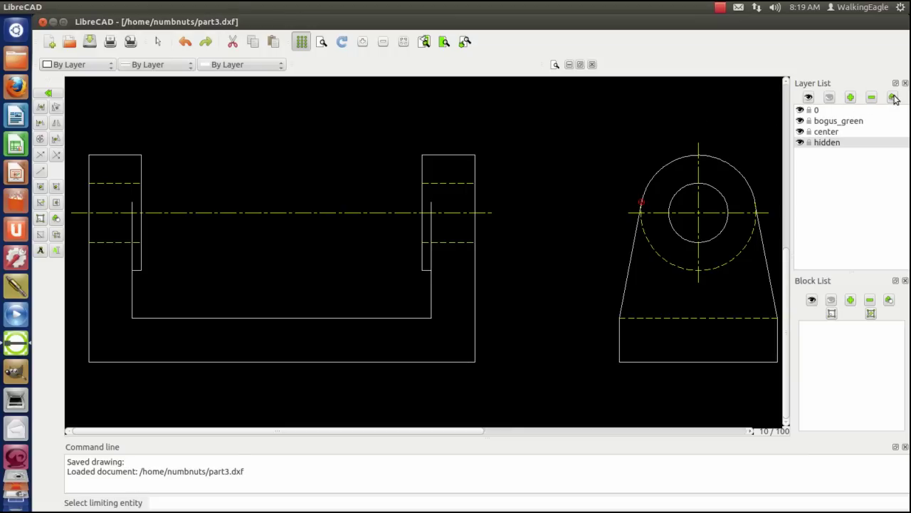
- Create a layer named dim with cyan color, 0.13mm (ISO) width and continuous line type
click(850, 98)
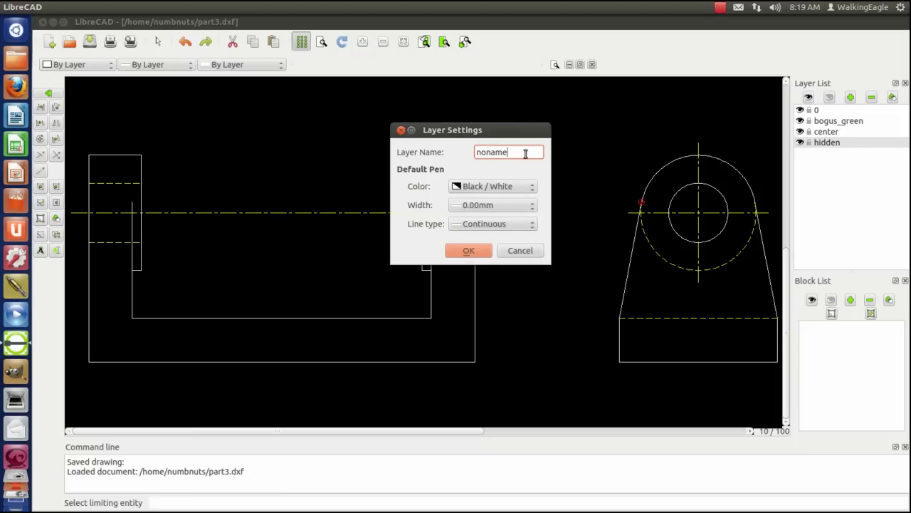
drag(506, 151, 432, 140)
text(dim)
click(490, 188)
click(480, 148)
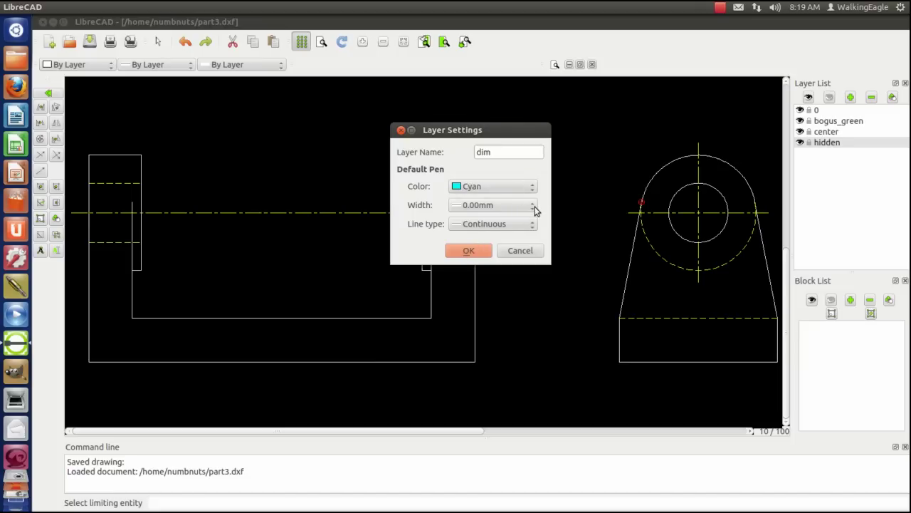
click(533, 208)
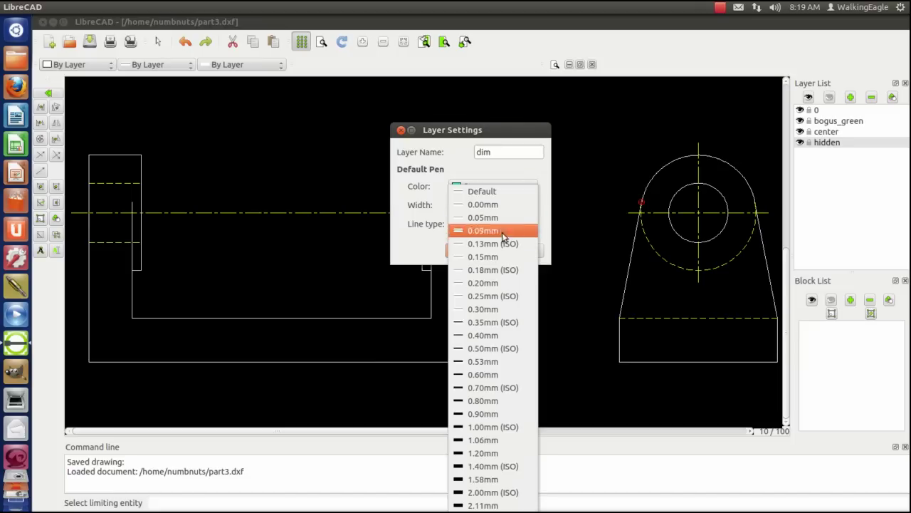
click(494, 269)
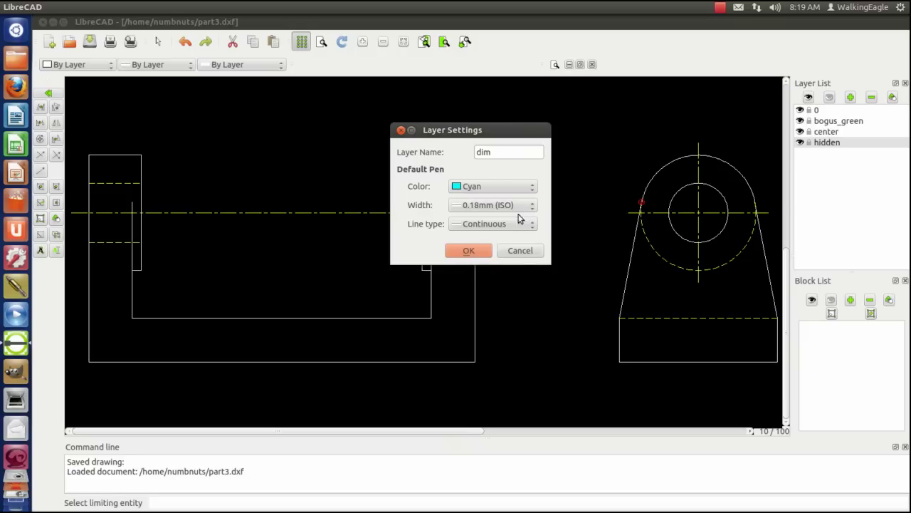
click(534, 206)
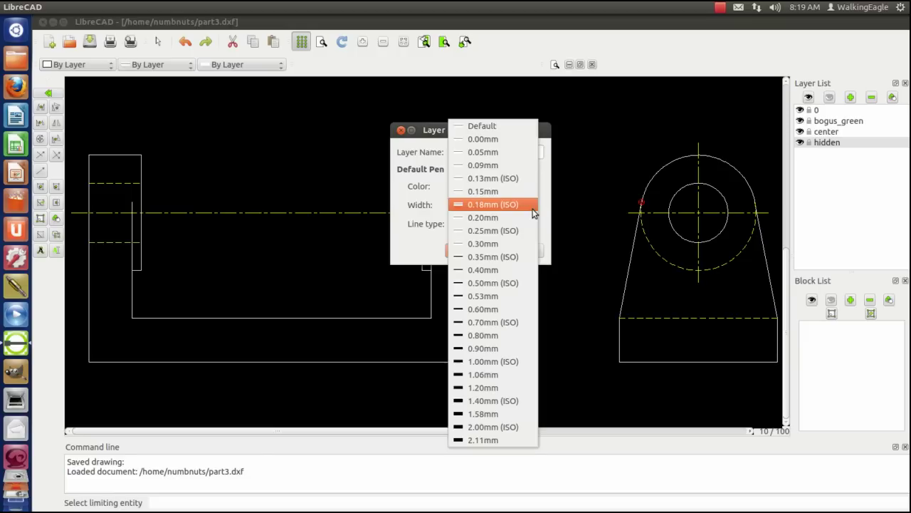
click(473, 178)
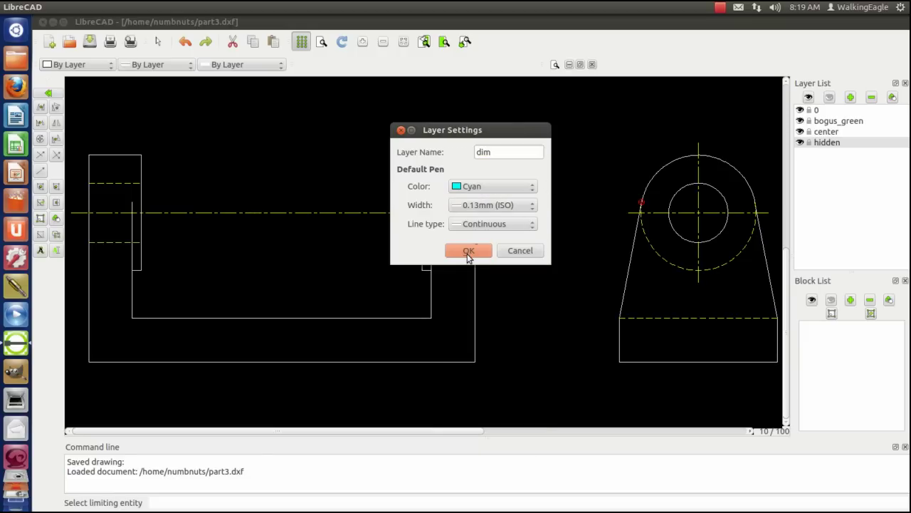
click(469, 253)
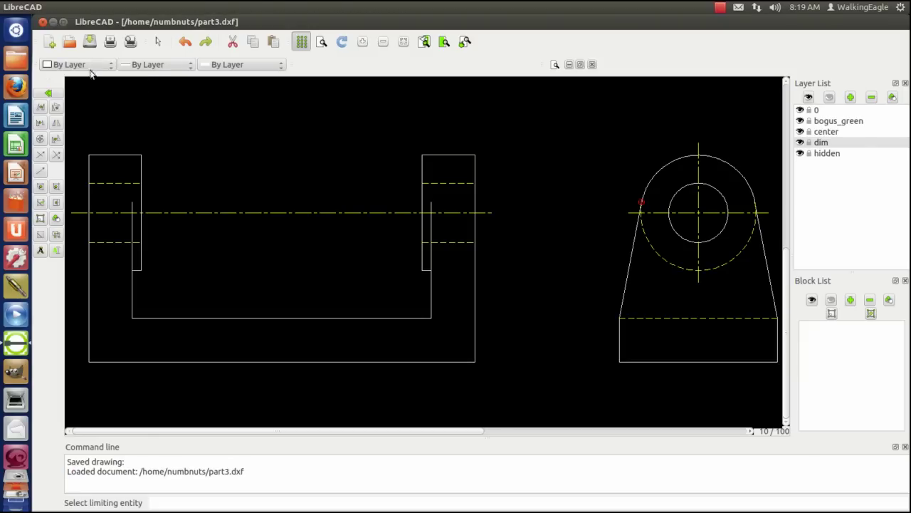
- Add a horizontal dimension across the top edge of the front view's left upright
click(49, 94)
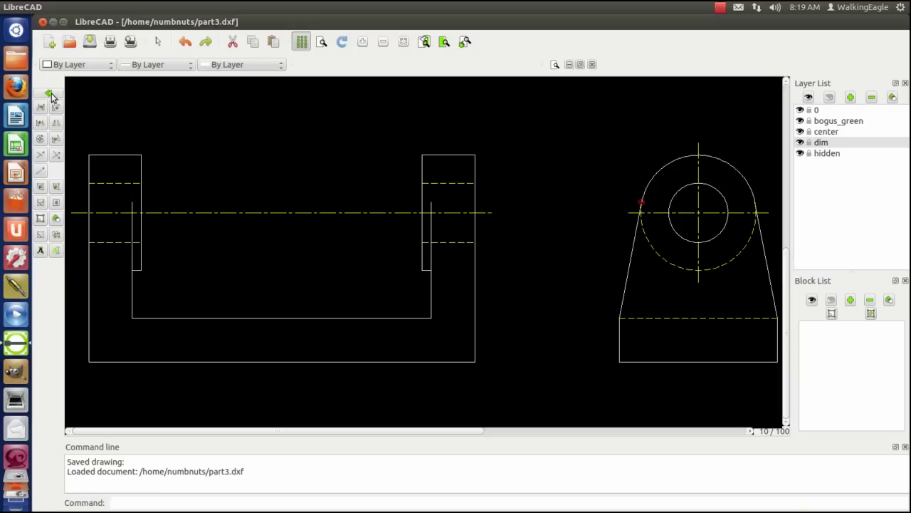
click(49, 95)
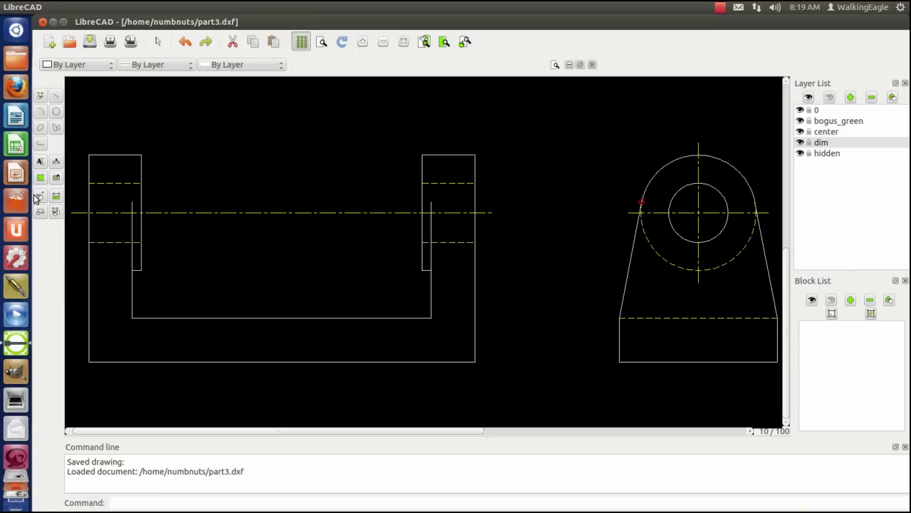
click(57, 162)
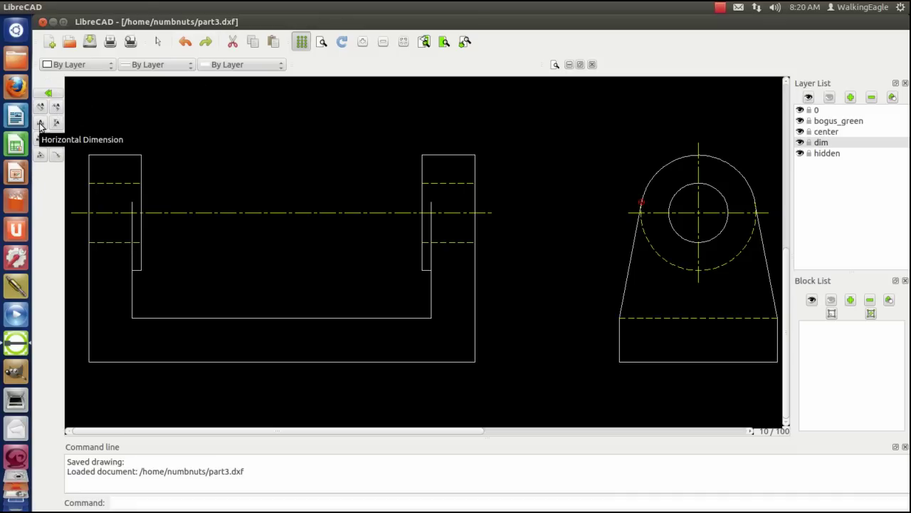
click(40, 123)
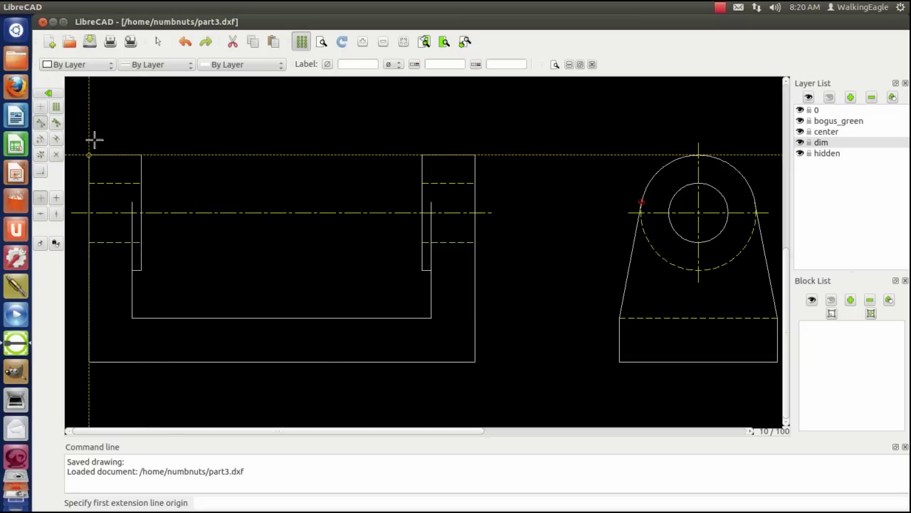
click(88, 153)
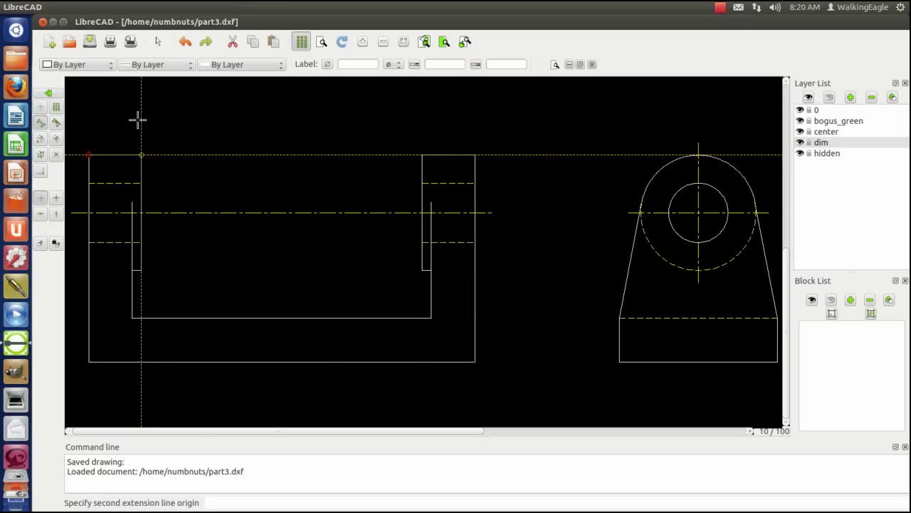
click(141, 151)
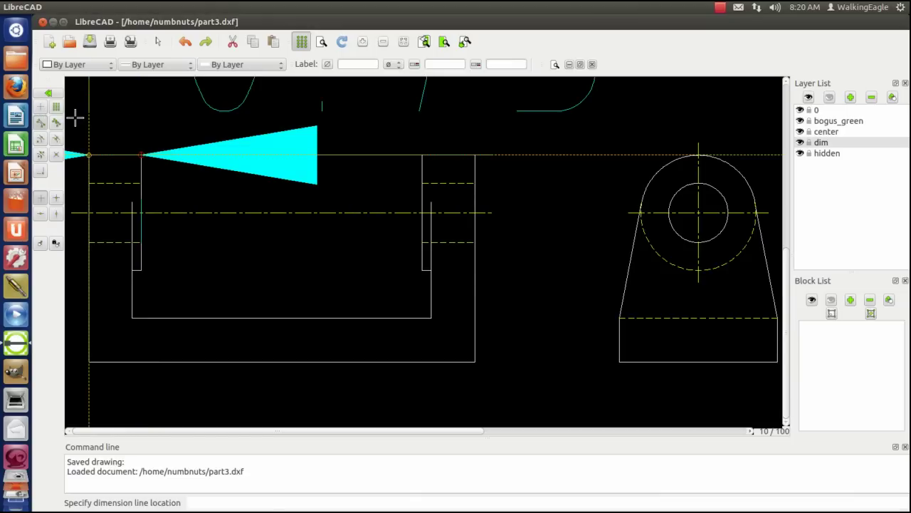
click(141, 119)
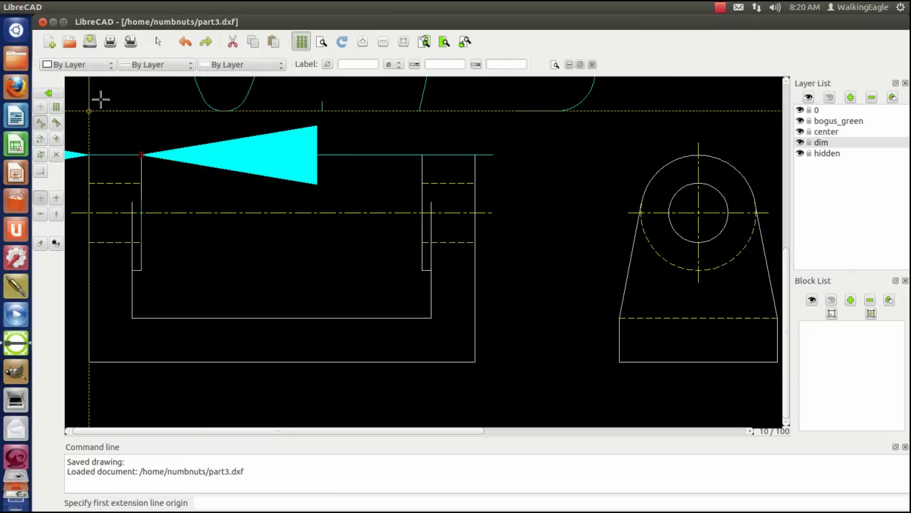
- Set the dimension text height to .25 inches in the current drawing's preferences
click(47, 7)
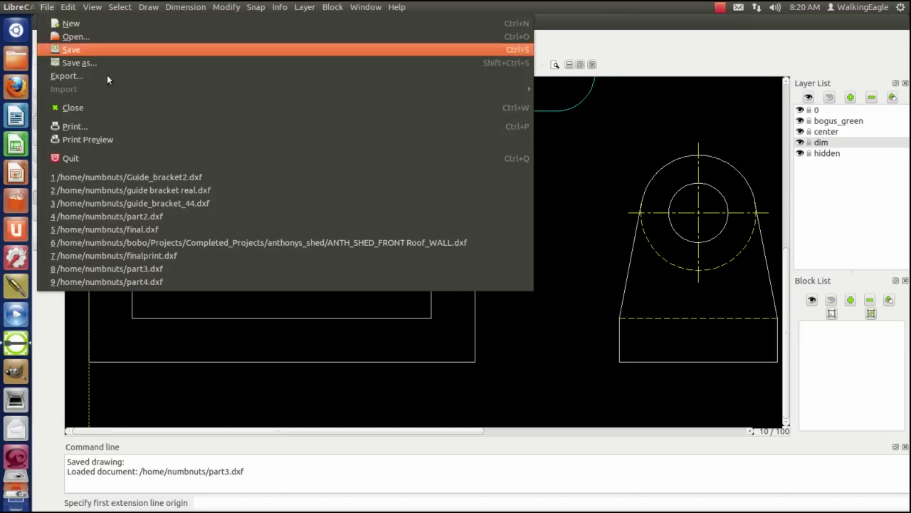
click(557, 144)
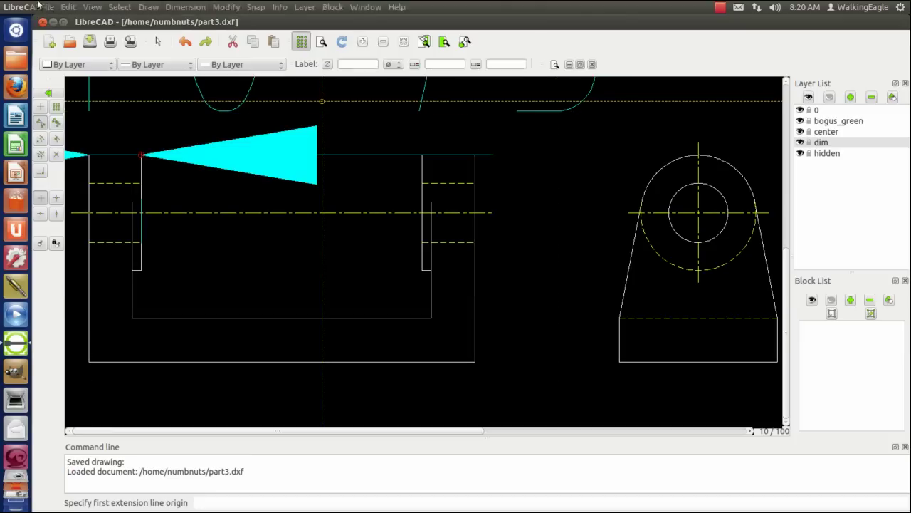
click(68, 7)
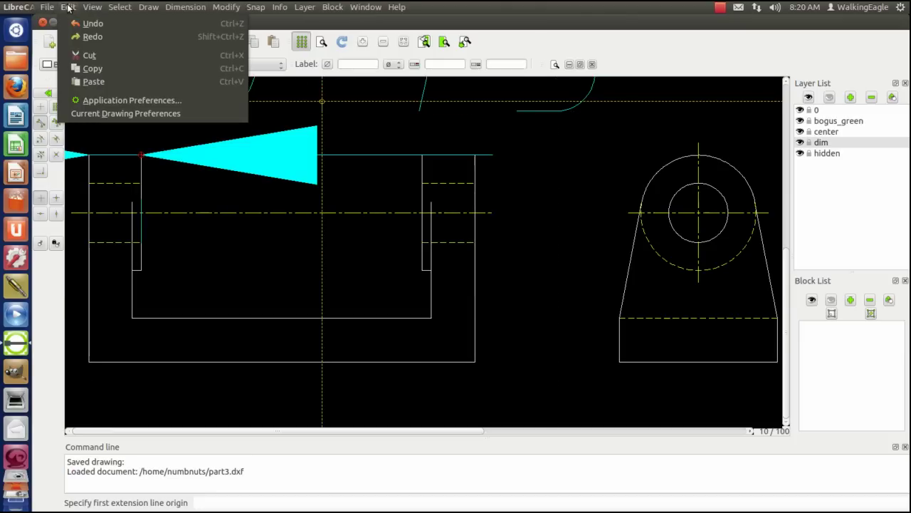
click(121, 114)
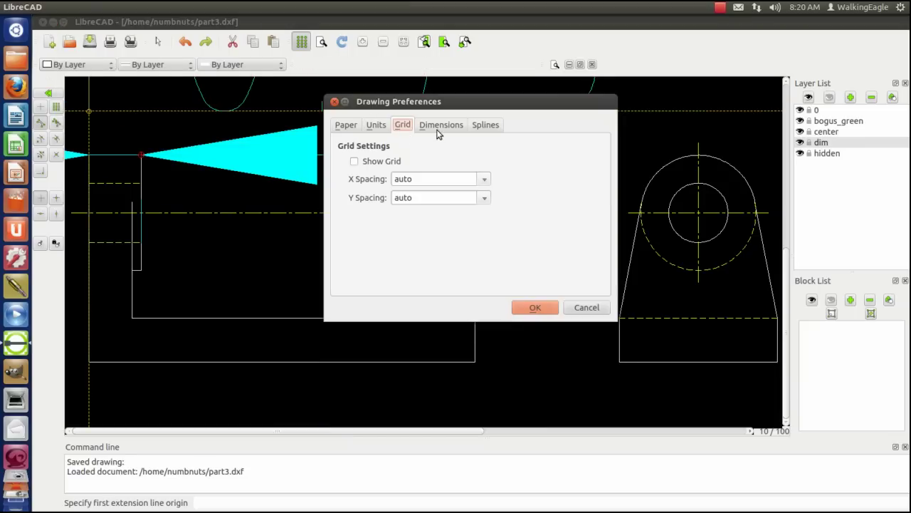
click(439, 128)
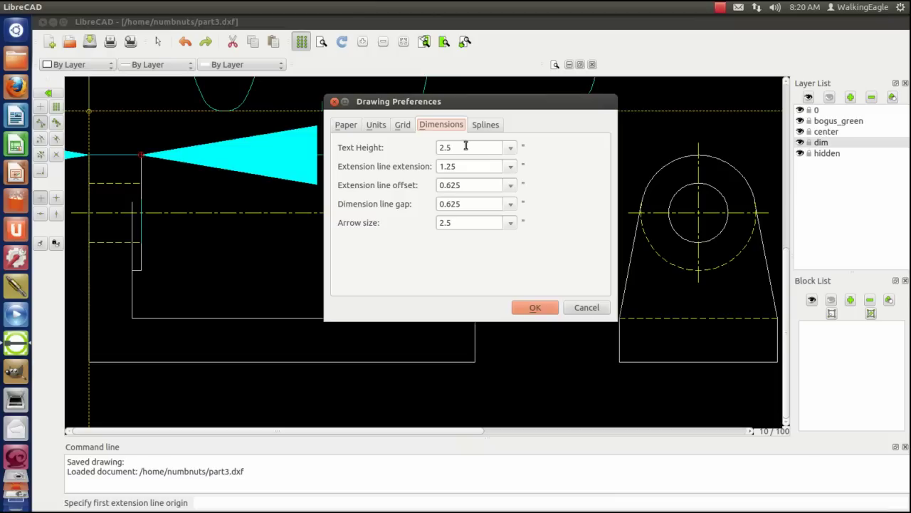
click(465, 148)
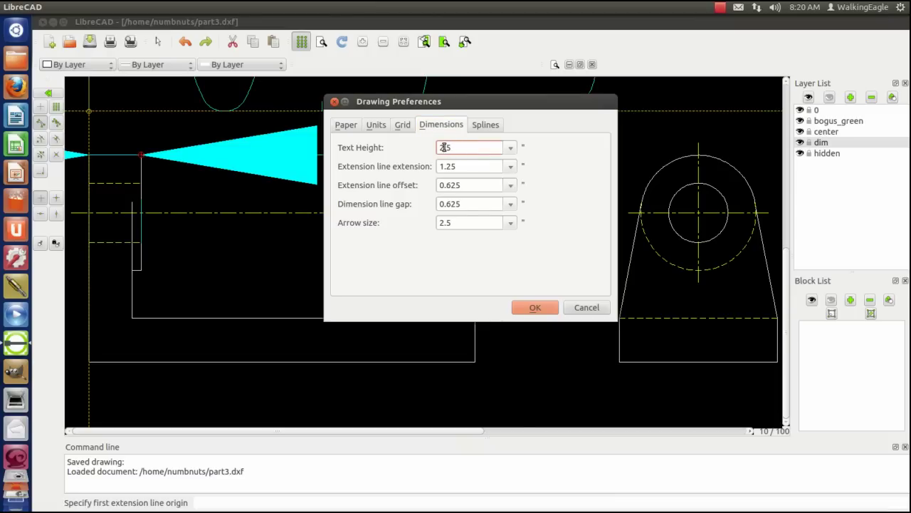
click(445, 147)
key(BackSpace)
- Set the dimension extension line extension to .125 and the extension line offset to 0.0625 inches
click(444, 166)
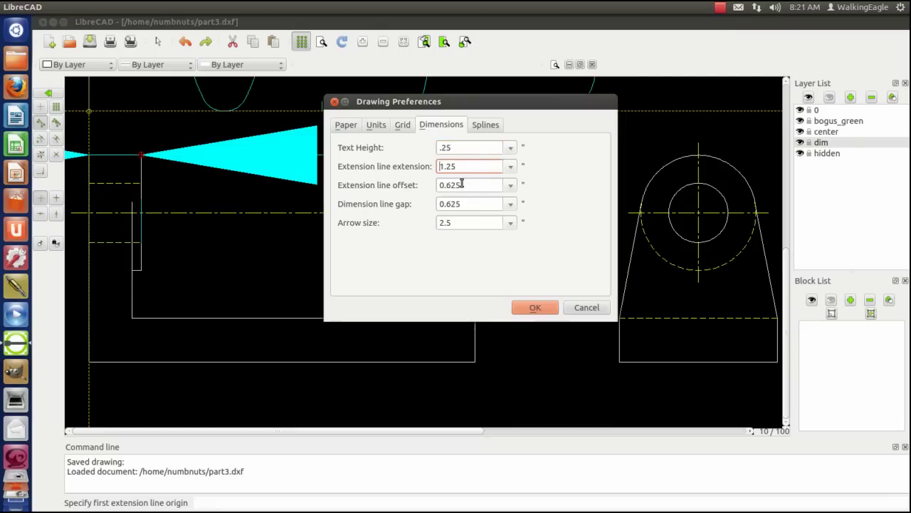
text(.)
key(Right)
key(Delete)
click(447, 185)
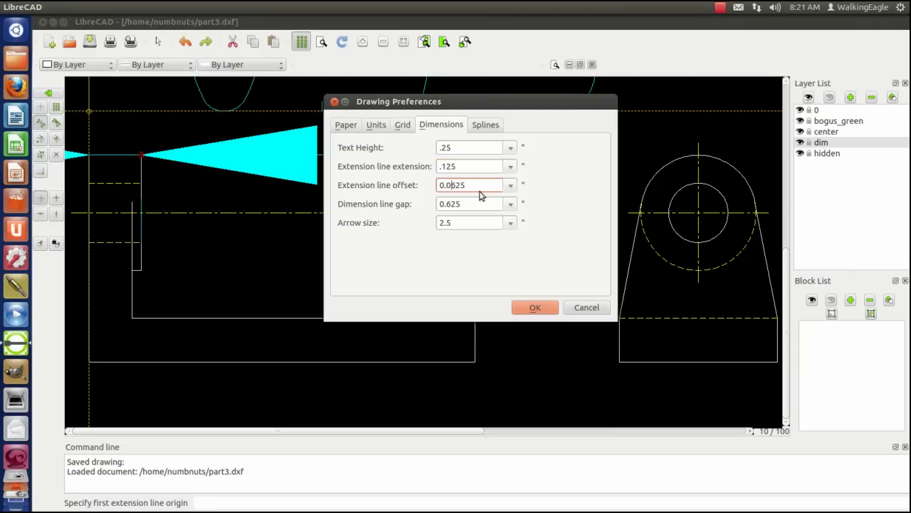
- Set the dimension line gap to 0.0625 and the arrow size to .25 inches, and apply the drawing preferences
click(447, 203)
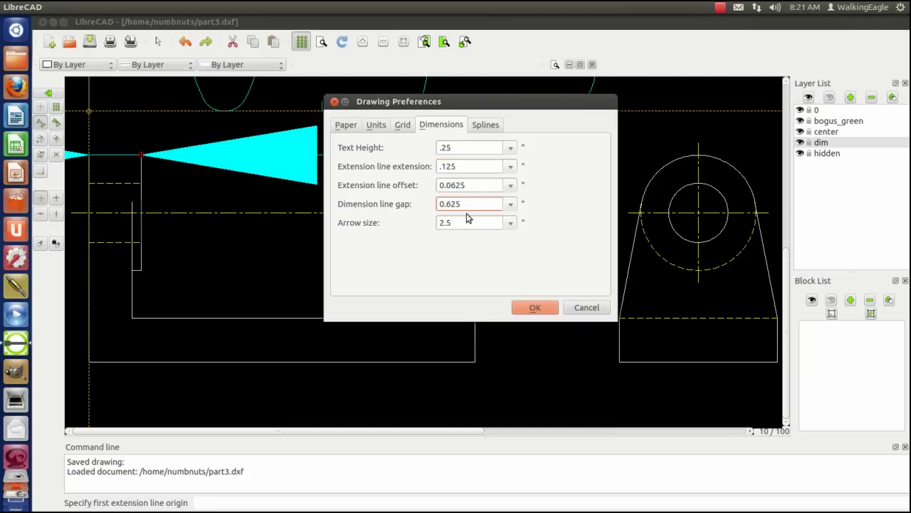
text(0)
click(445, 222)
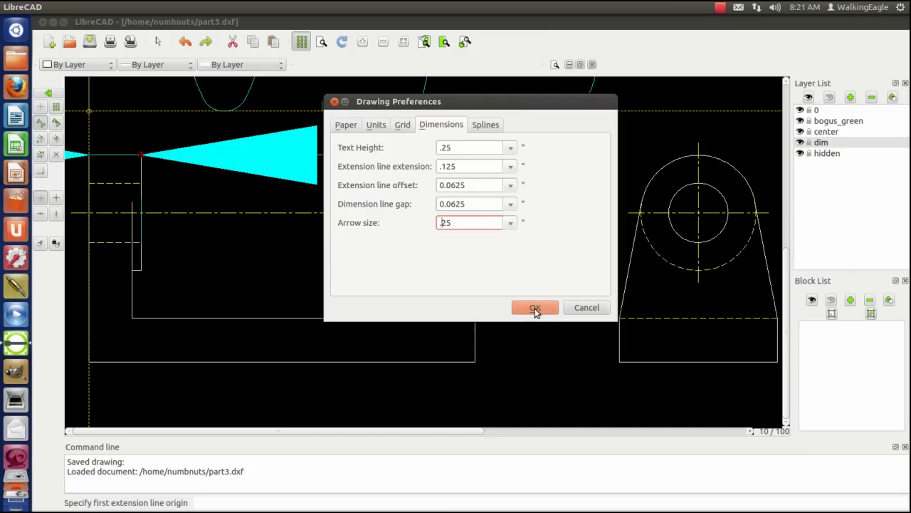
click(535, 309)
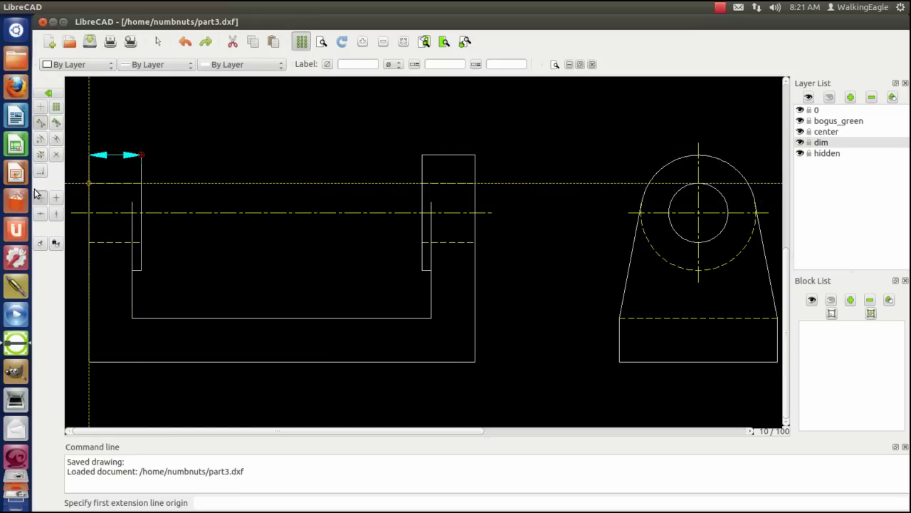
click(49, 95)
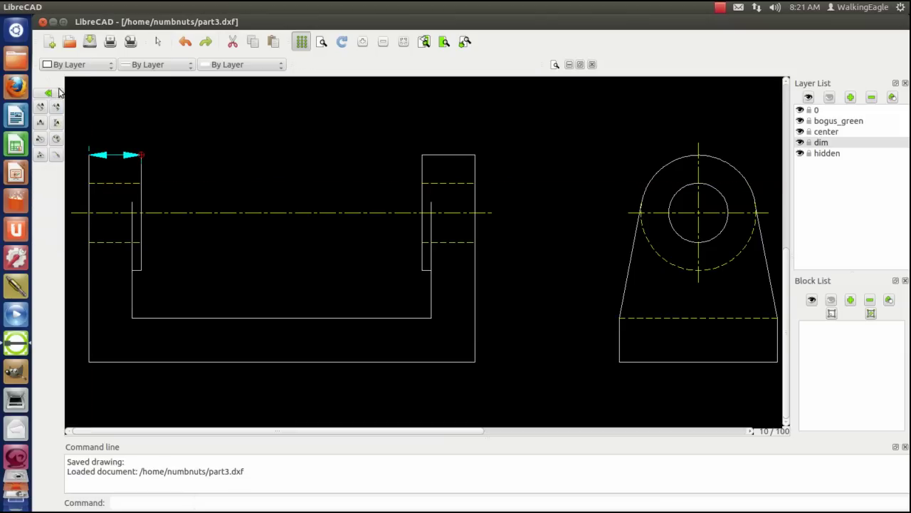
click(56, 139)
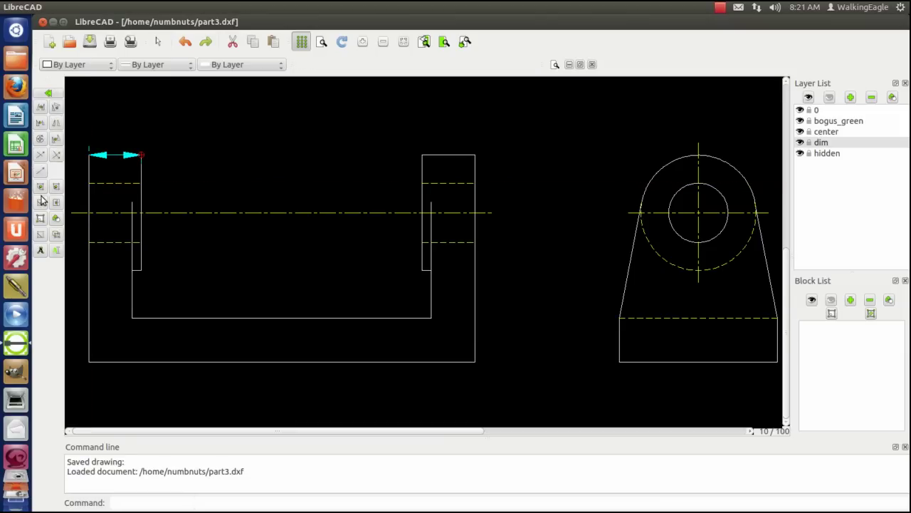
click(42, 236)
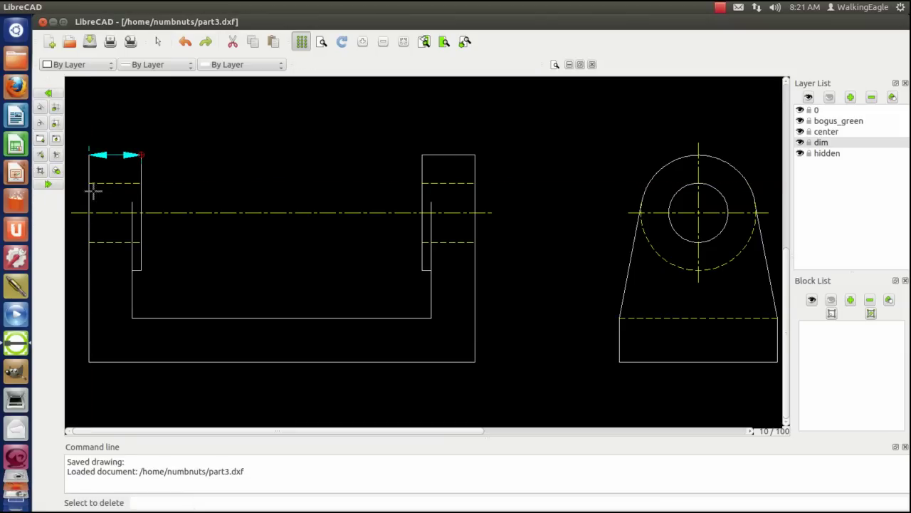
right_click(110, 157)
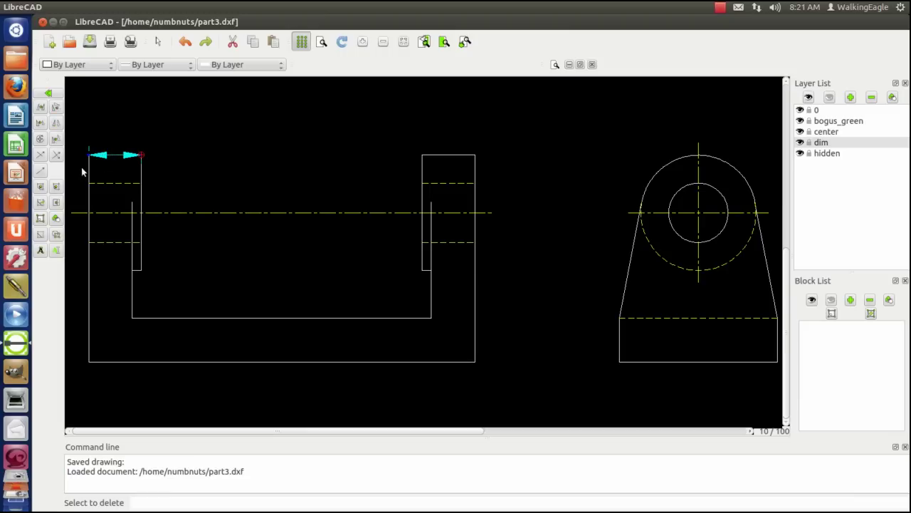
click(48, 93)
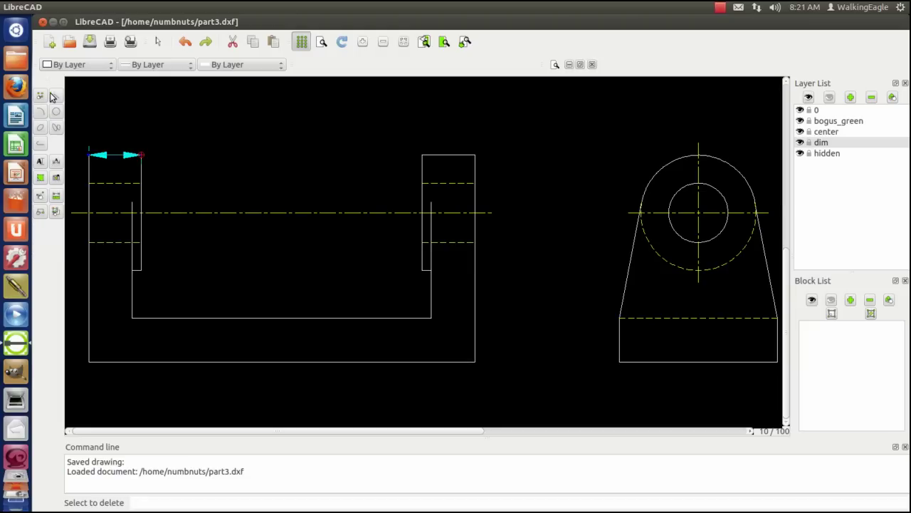
click(56, 212)
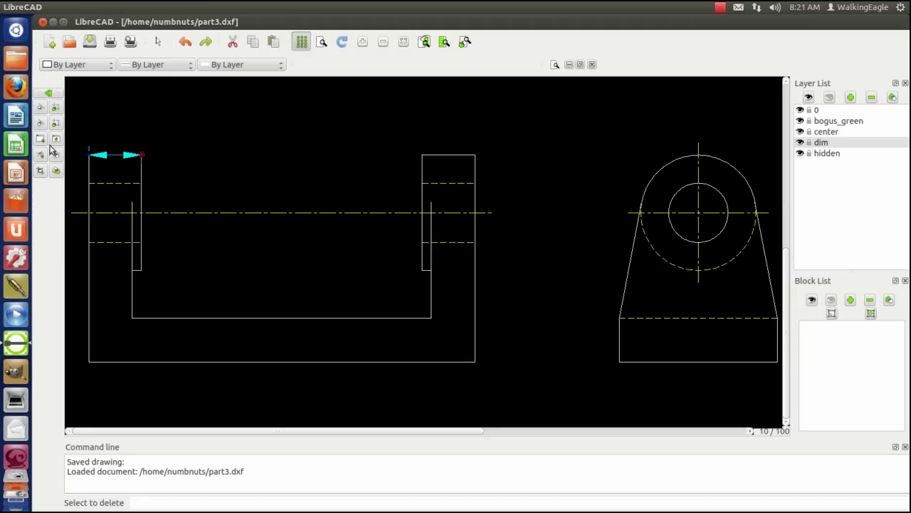
key(Escape)
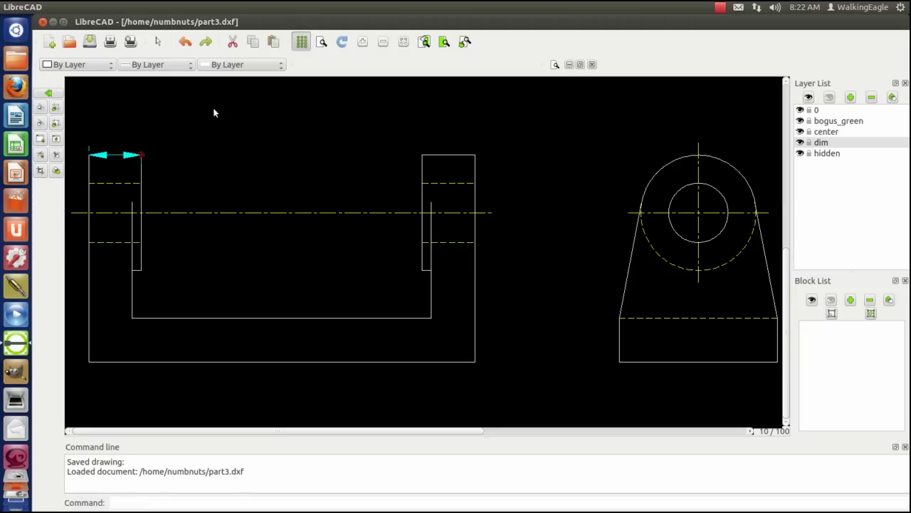
- Delete the dimension lying on the top edge of the front view's left upright
click(445, 42)
click(74, 128)
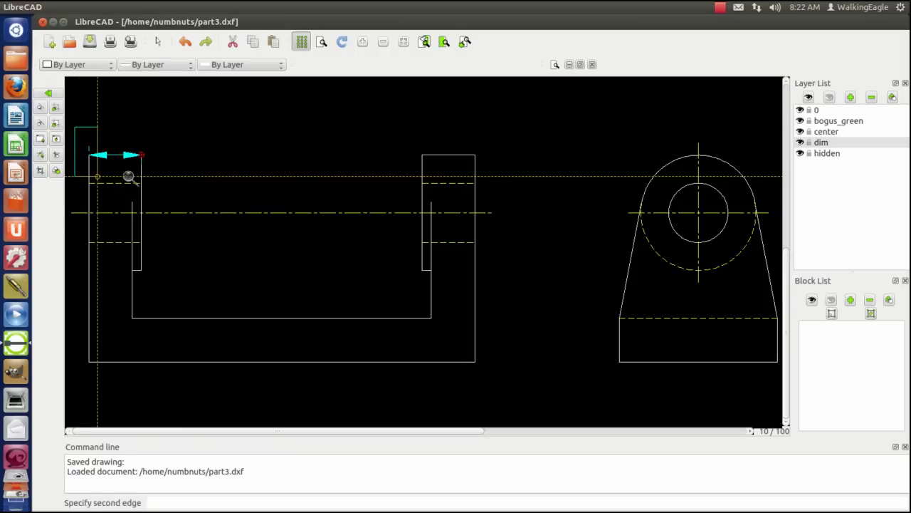
click(175, 176)
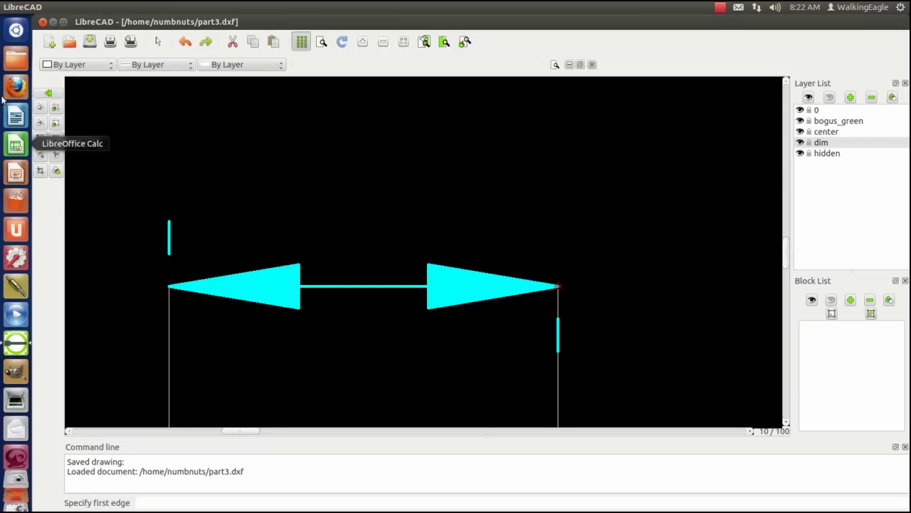
click(49, 93)
click(49, 93)
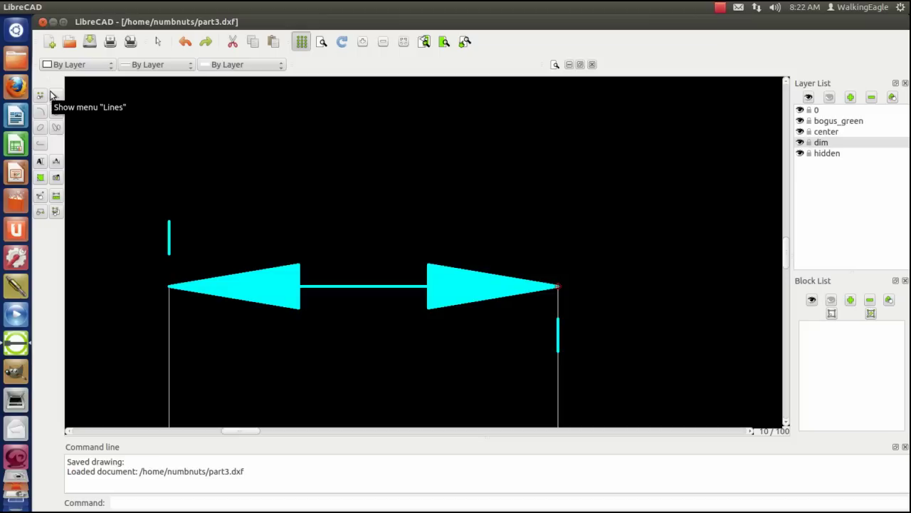
click(41, 196)
click(40, 234)
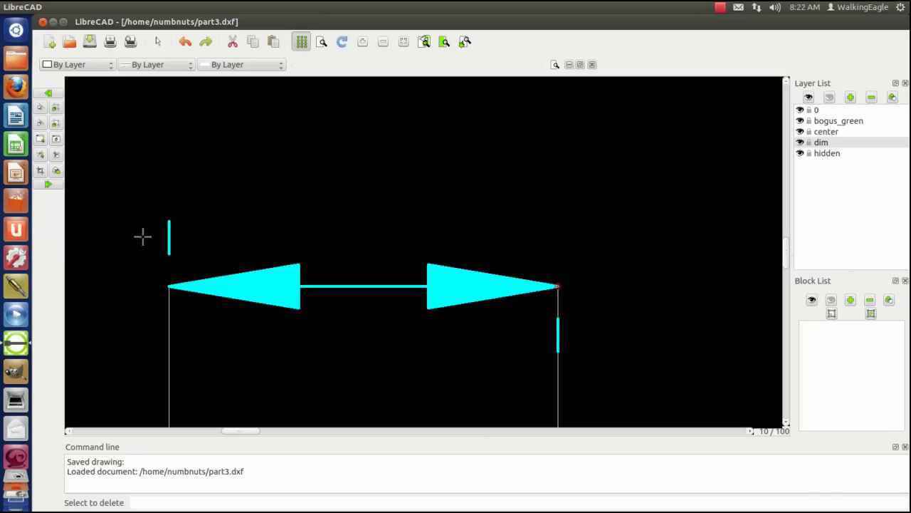
click(169, 236)
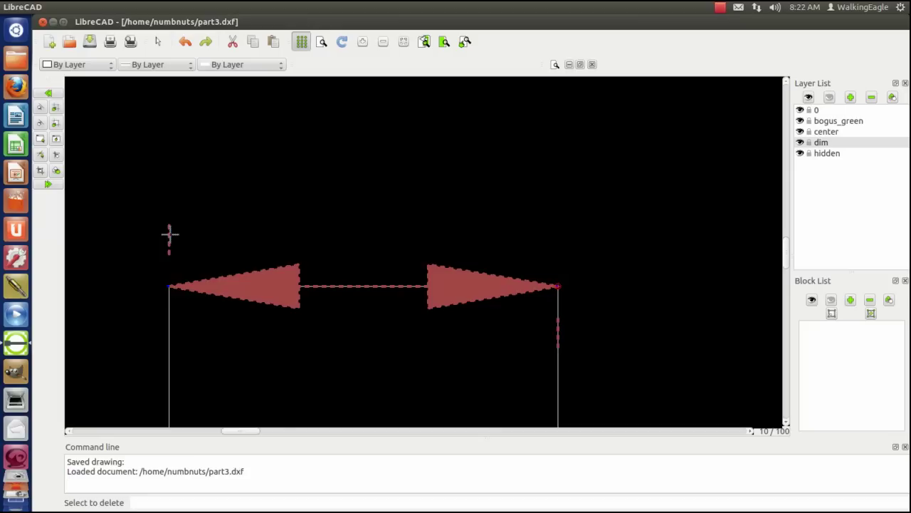
click(48, 184)
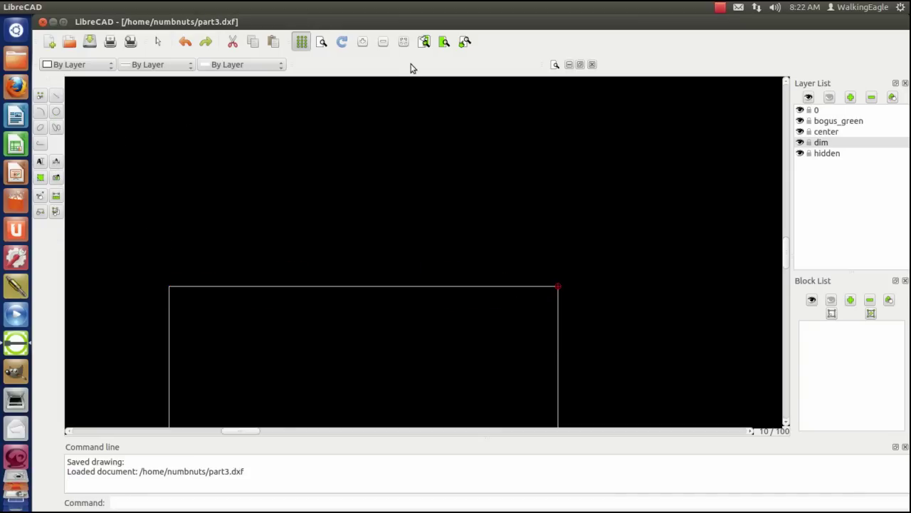
- Add a horizontal dimension for the left upright's width, placing its dimension line a short distance above the front view's top edge
scroll(372, 108, down, 5)
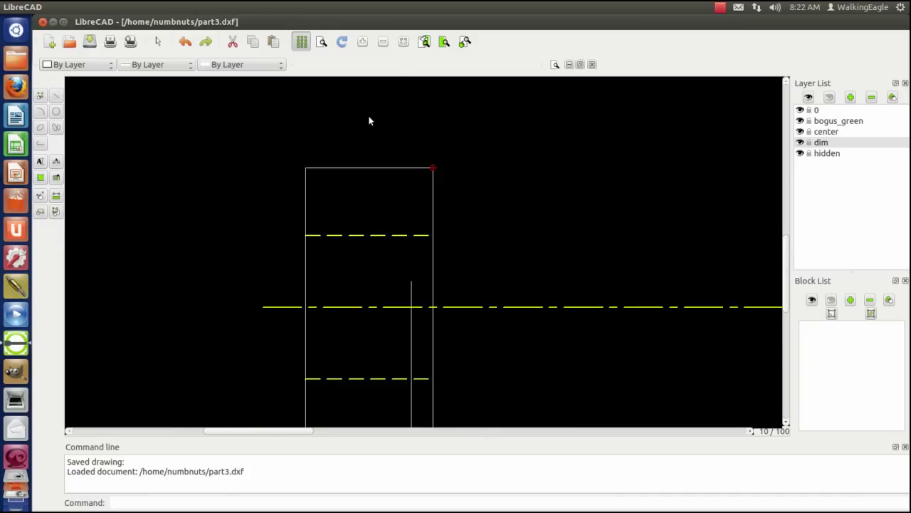
click(424, 42)
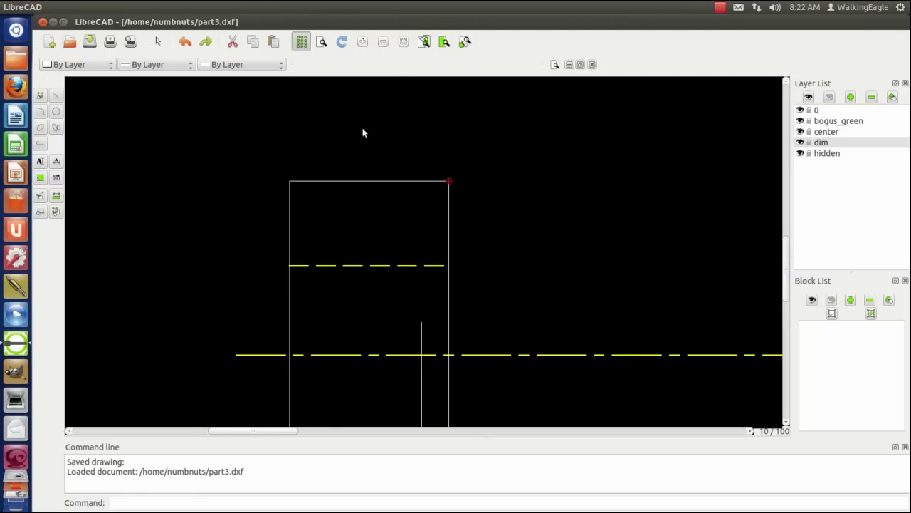
scroll(325, 226, down, 8)
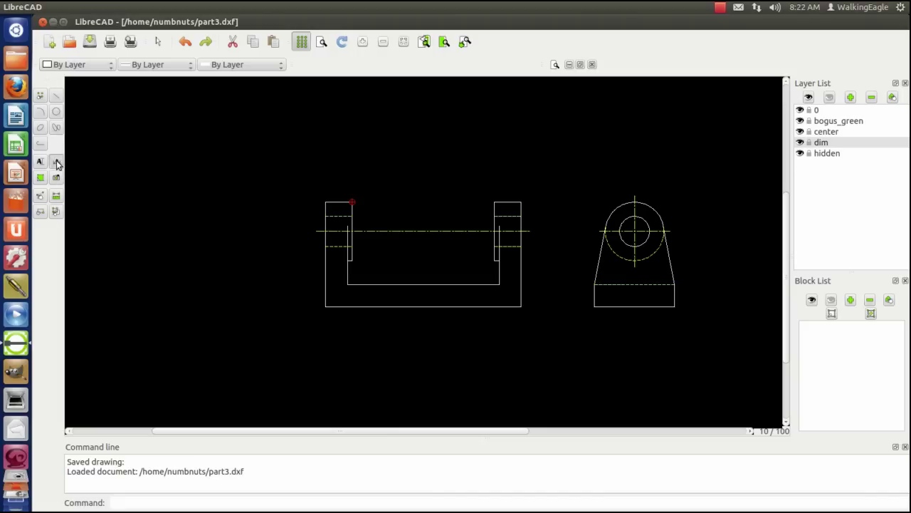
click(57, 163)
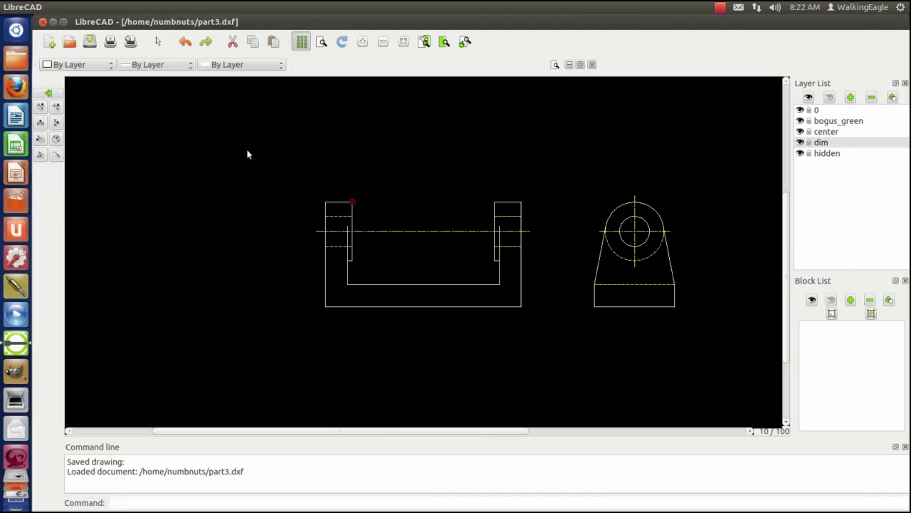
click(41, 123)
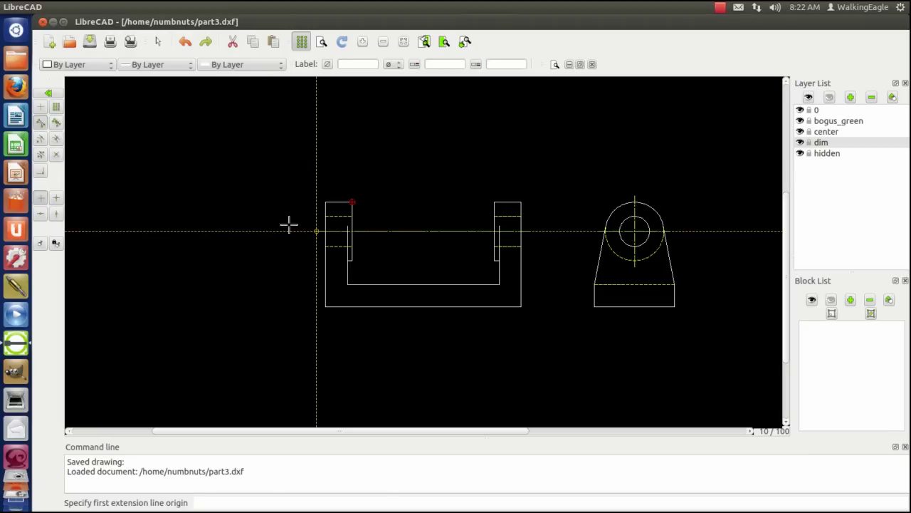
click(320, 199)
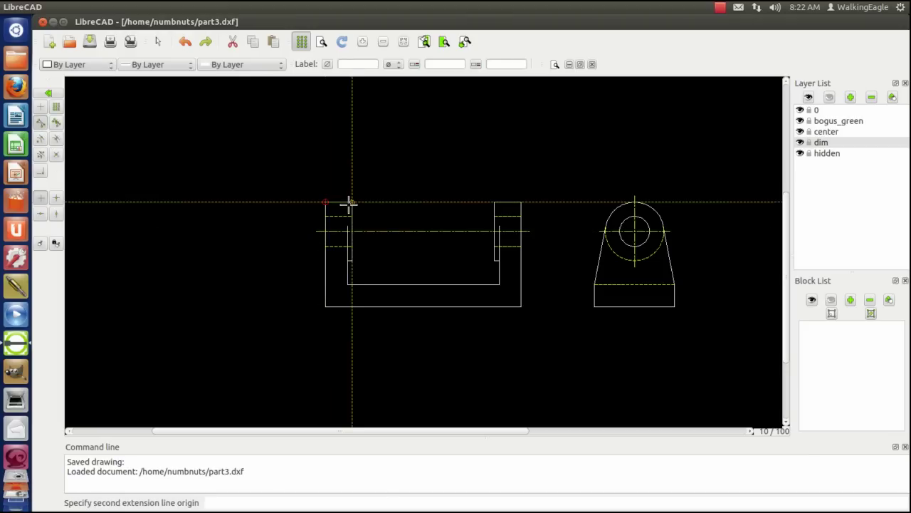
click(350, 202)
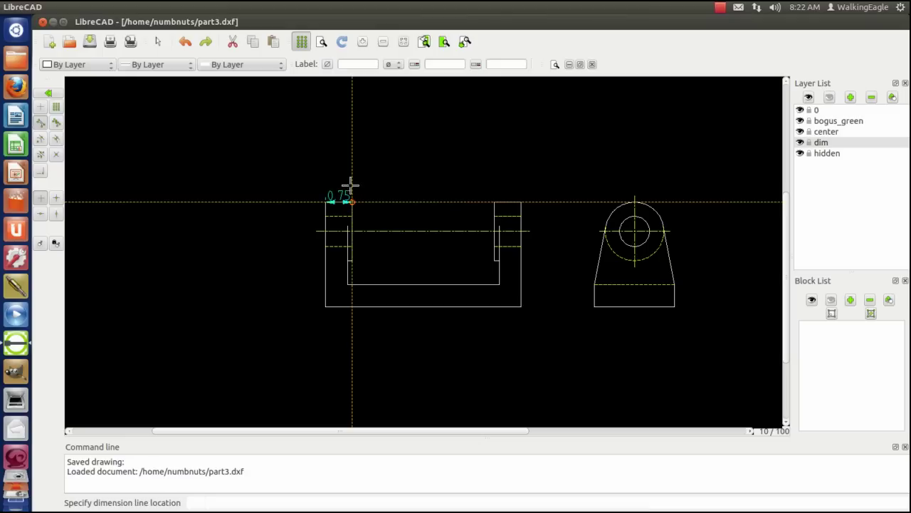
click(258, 189)
right_click(235, 167)
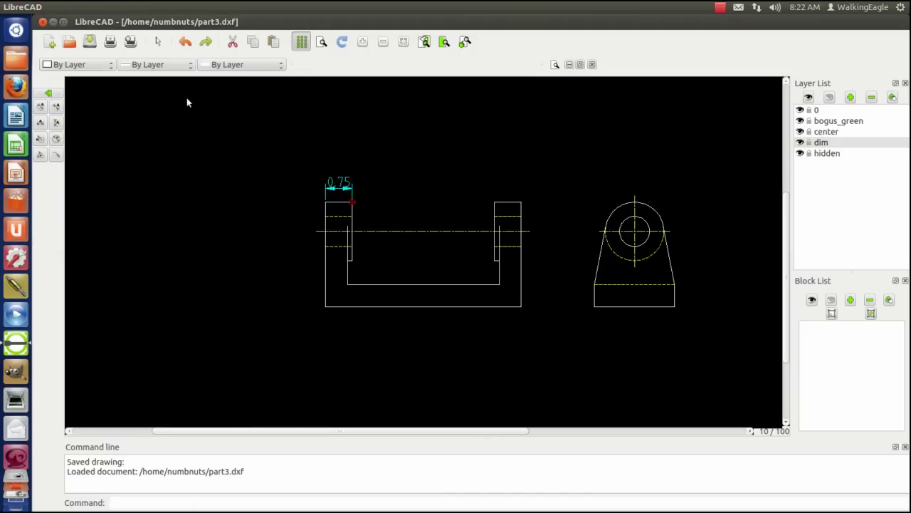
- Set the dimension arrow size to 0.125 inches in the drawing preferences and apply the change
click(57, 90)
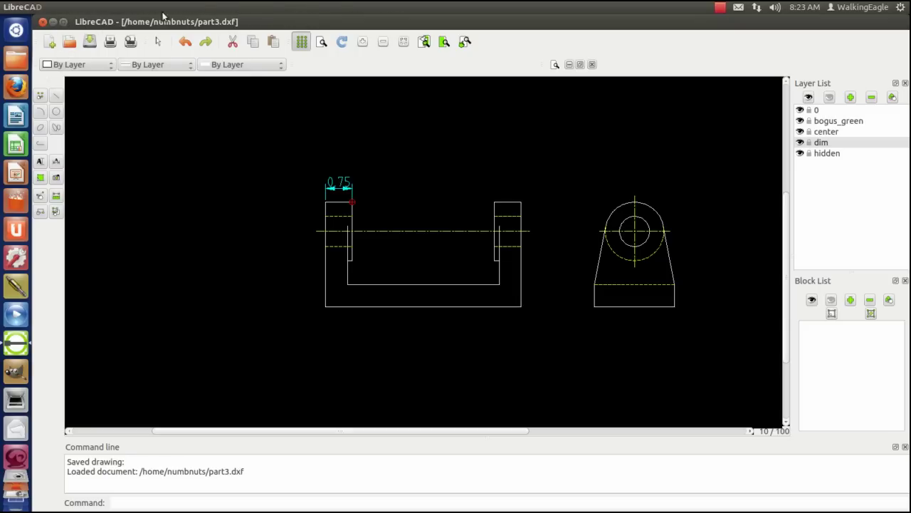
click(67, 7)
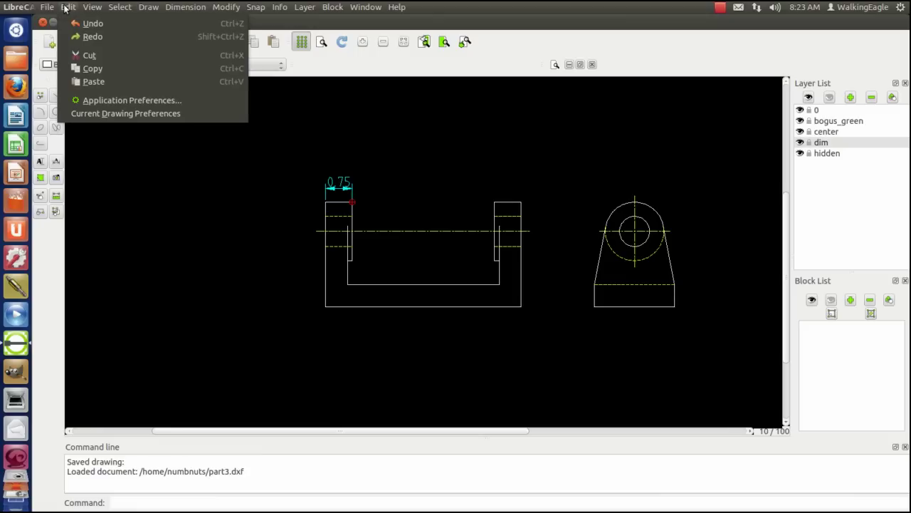
click(115, 114)
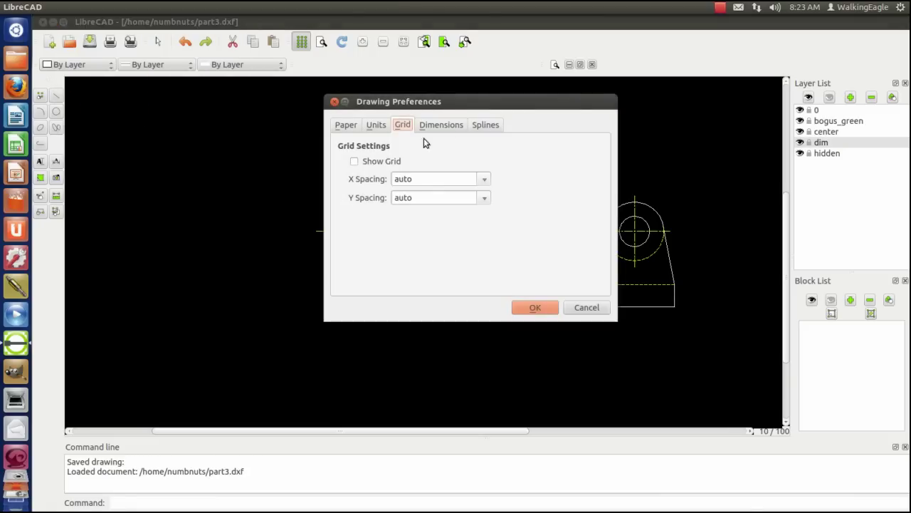
click(440, 129)
click(467, 147)
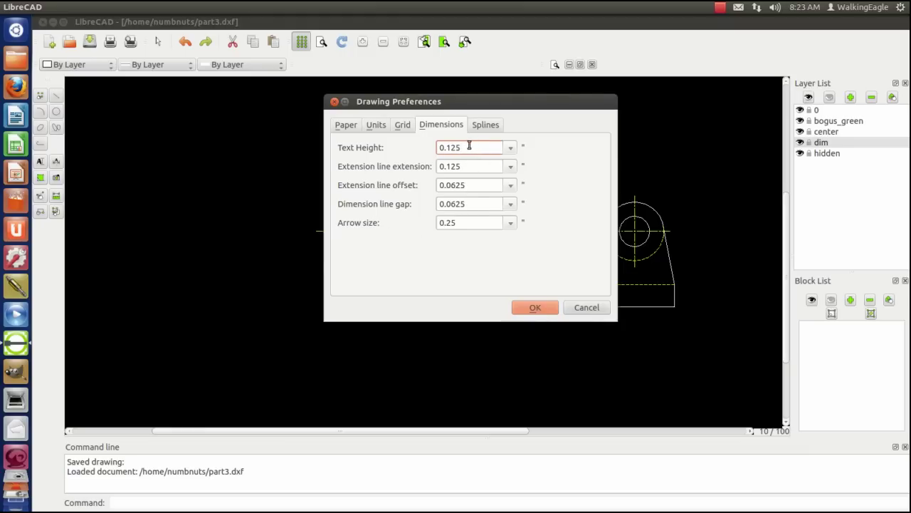
drag(469, 146, 426, 147)
drag(468, 223, 416, 223)
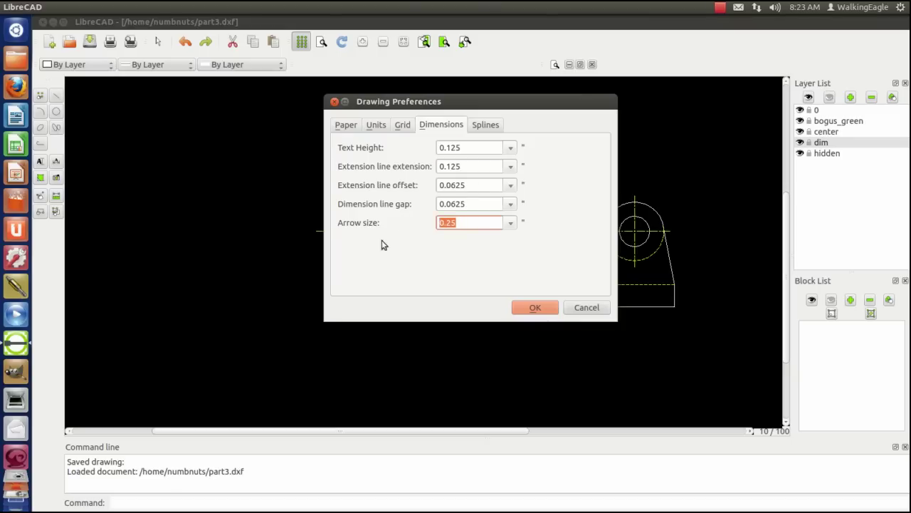
text(0.125)
click(533, 308)
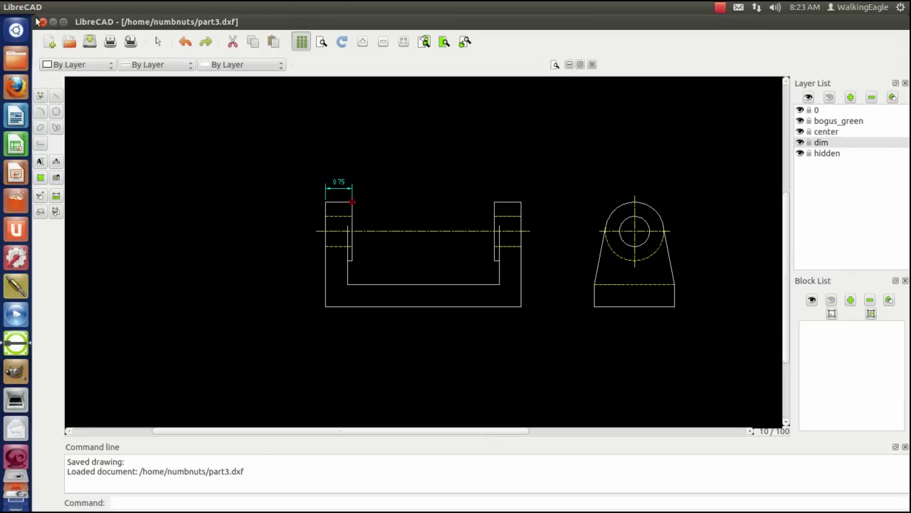
- Set the extension line extension to 0.0625 inches, copying the value from the extension line offset, and apply the drawing preferences
click(67, 9)
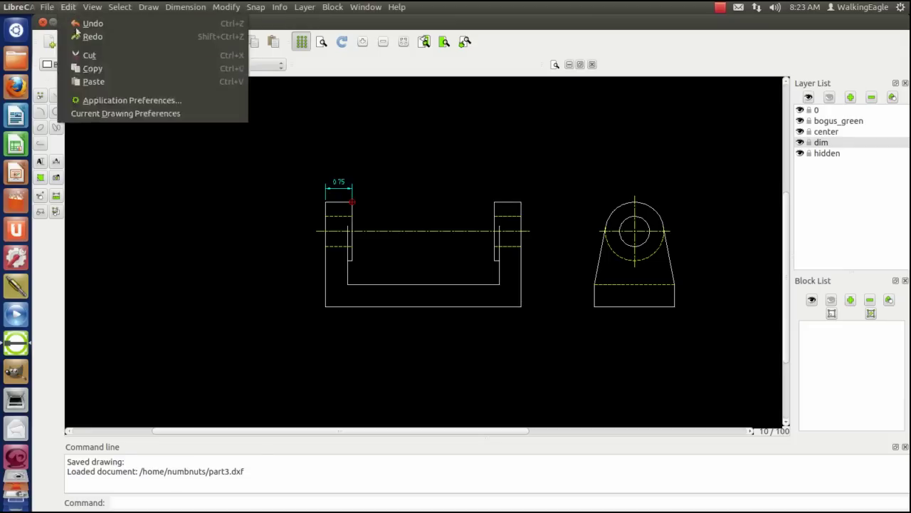
click(107, 116)
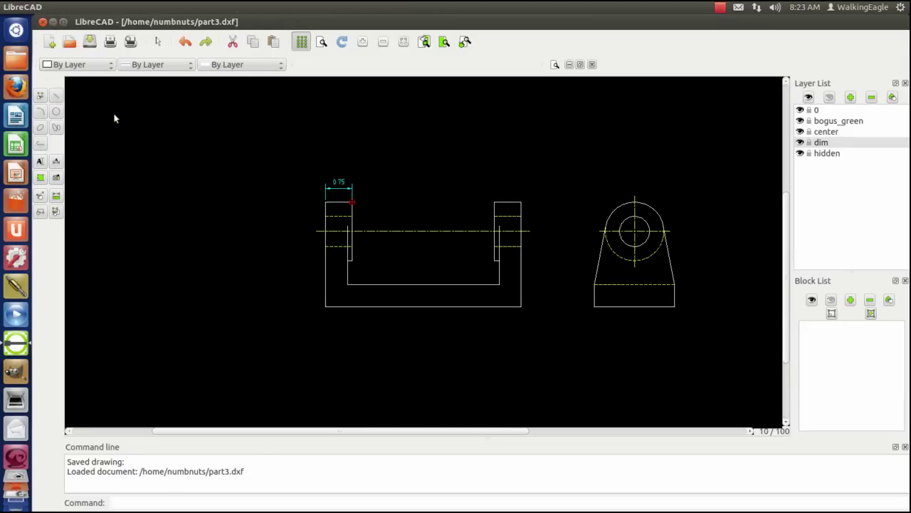
click(426, 125)
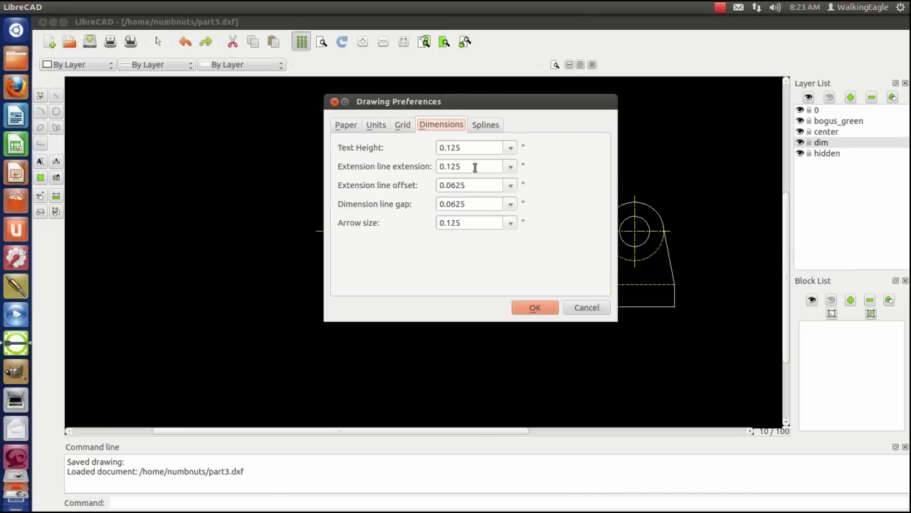
drag(474, 186, 432, 185)
key(ctrl+c)
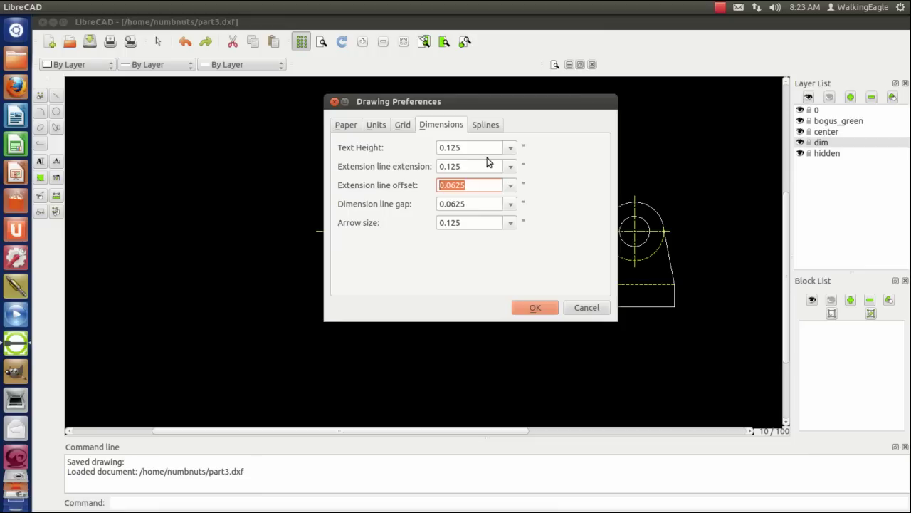
drag(474, 166, 361, 163)
key(ctrl+v)
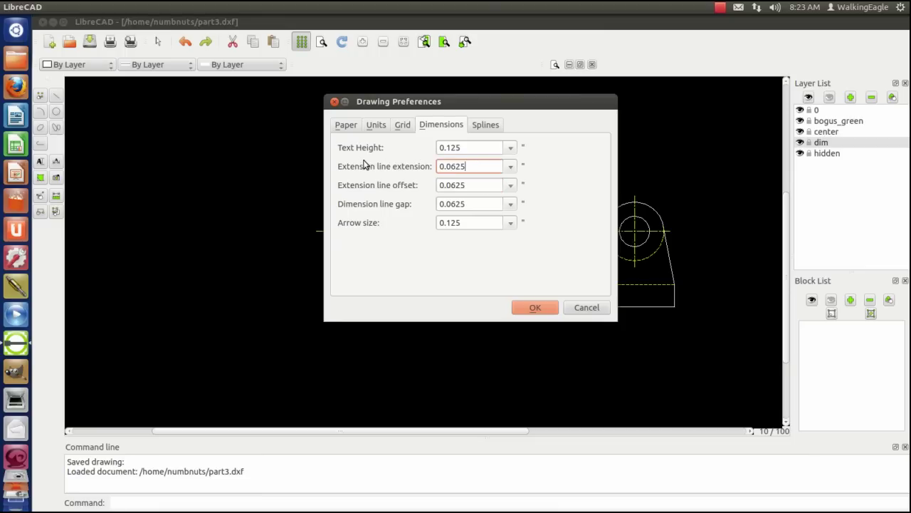
click(524, 304)
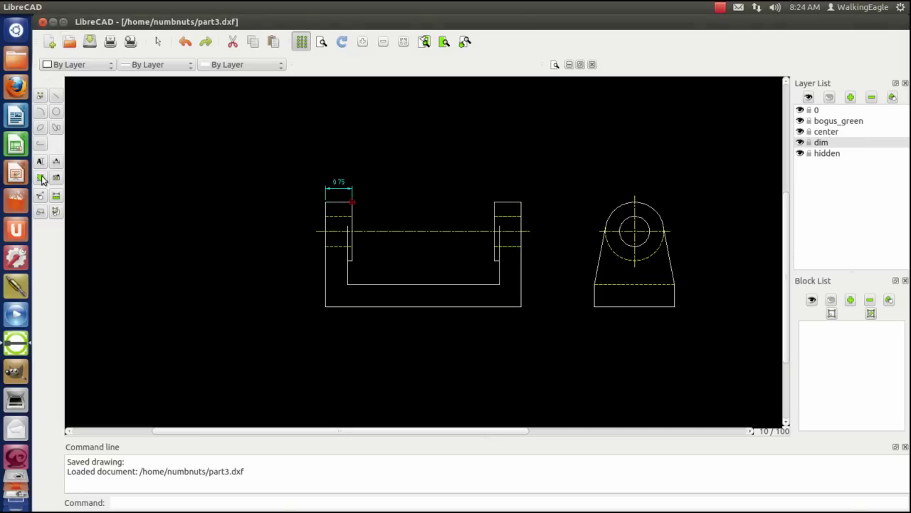
- Delete the existing width dimension above the front view's left upright
click(41, 198)
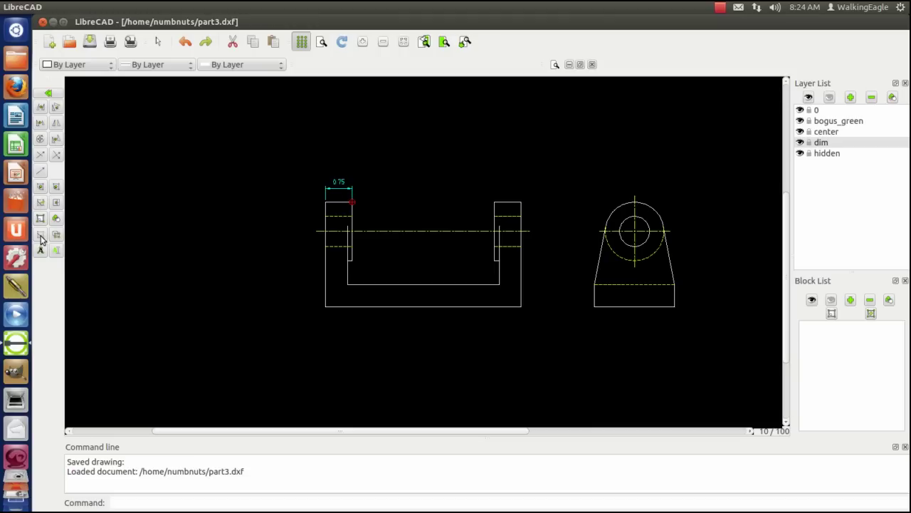
click(40, 237)
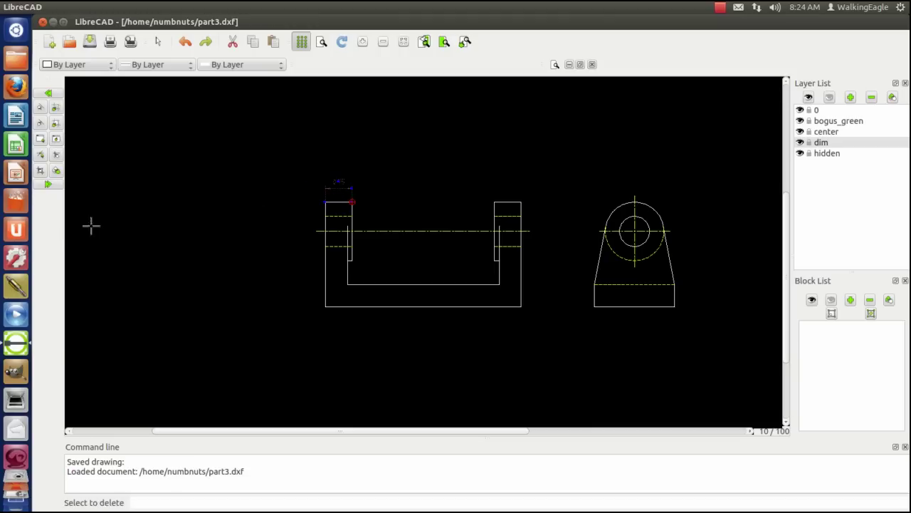
click(48, 184)
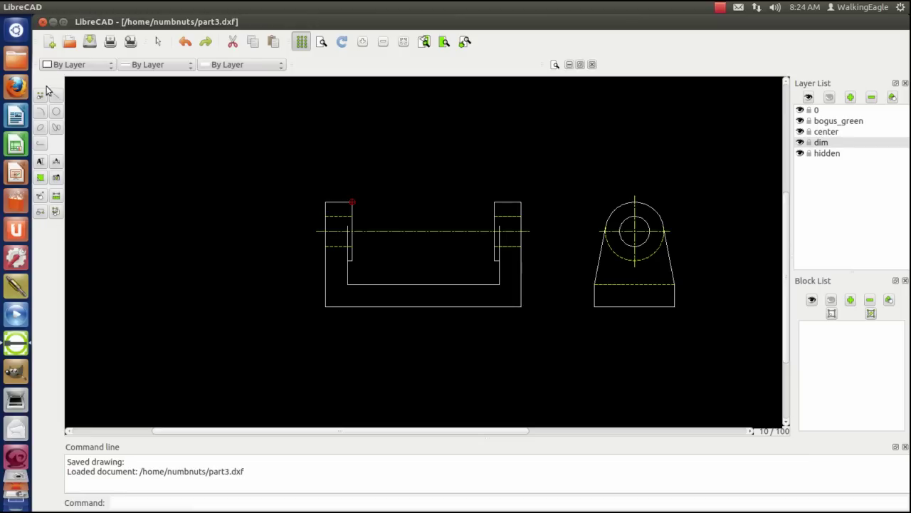
- Add a horizontal dimension between the top corners of the front view's left upright, placing its dimension line just above the edge
click(57, 162)
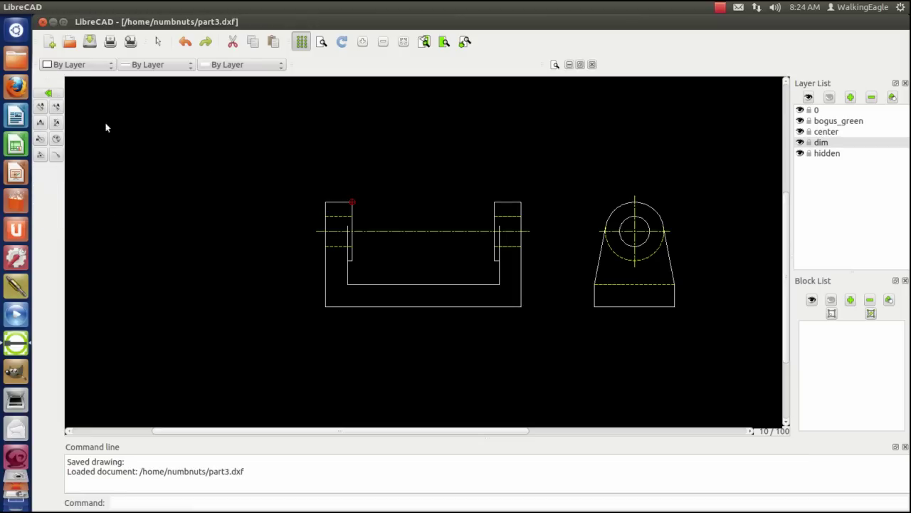
click(41, 124)
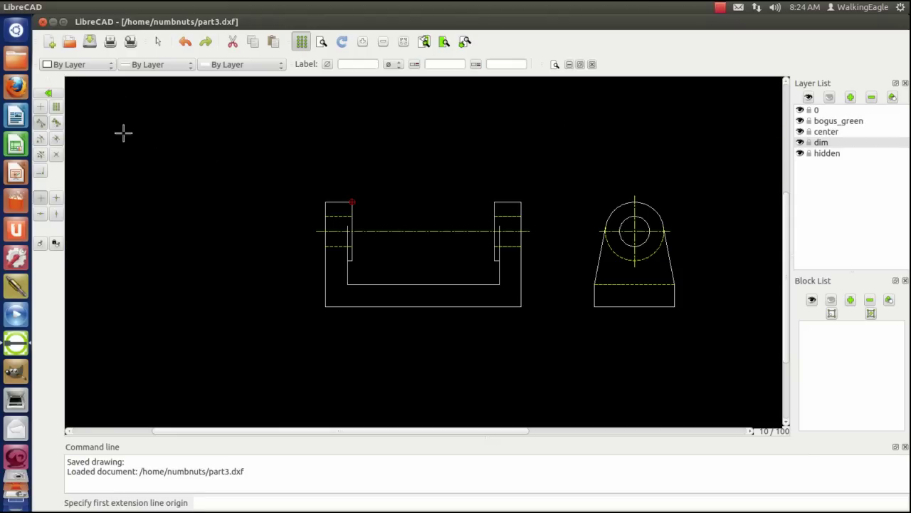
click(325, 202)
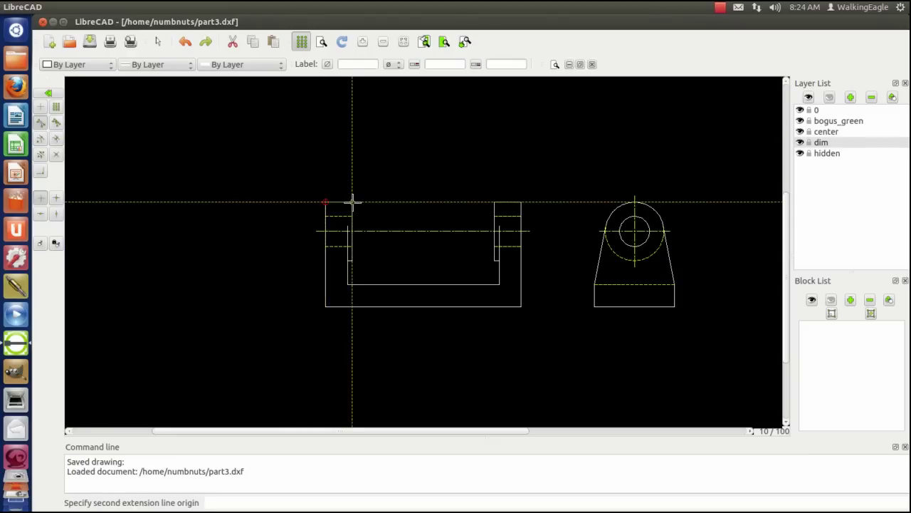
click(352, 203)
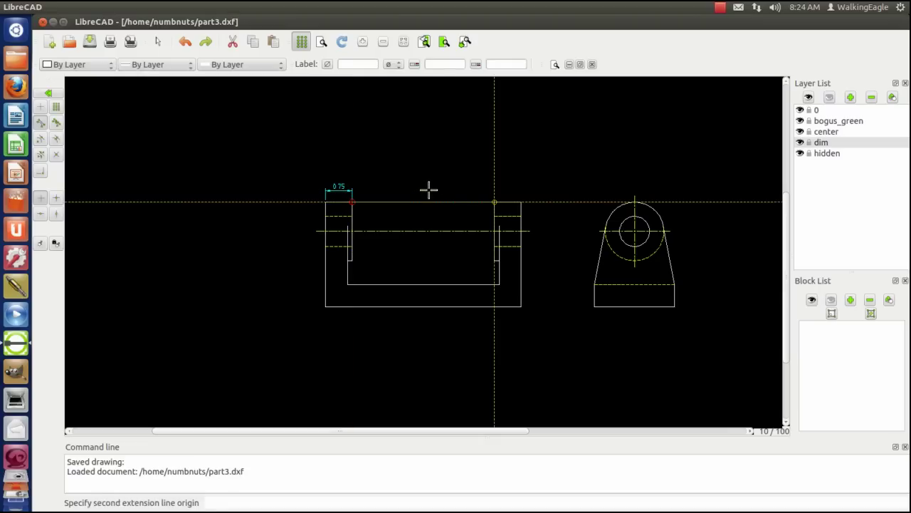
- Try a horizontal dimension for the distance between the two uprights beside the left upright's dimension, and undo it
click(494, 202)
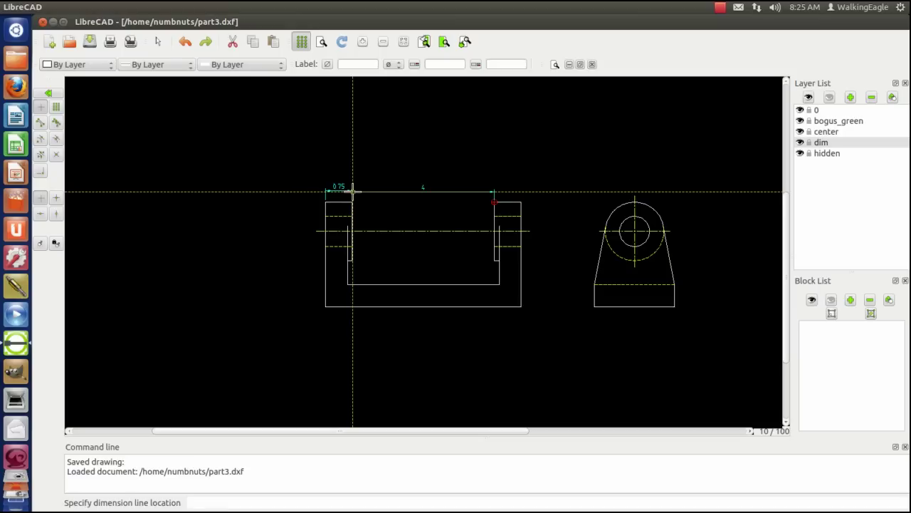
click(352, 191)
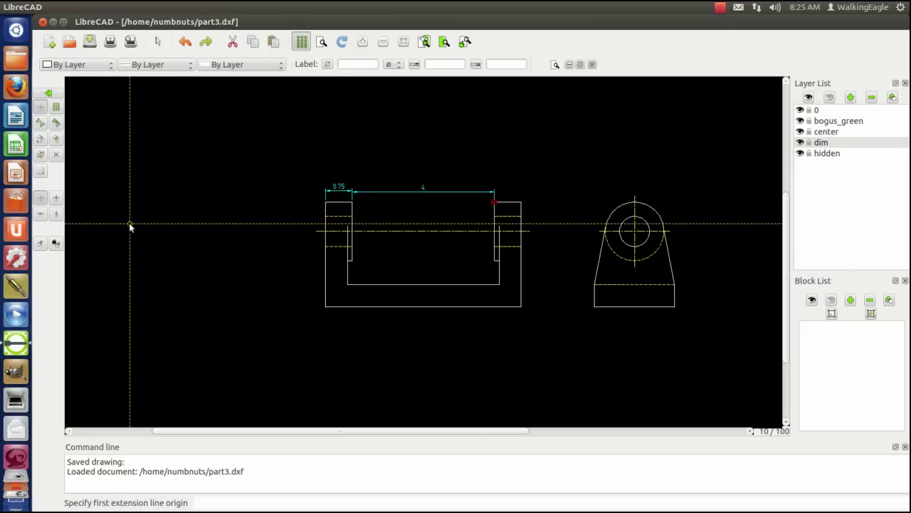
scroll(130, 224, down, 3)
scroll(139, 206, up, 3)
scroll(145, 197, up, 2)
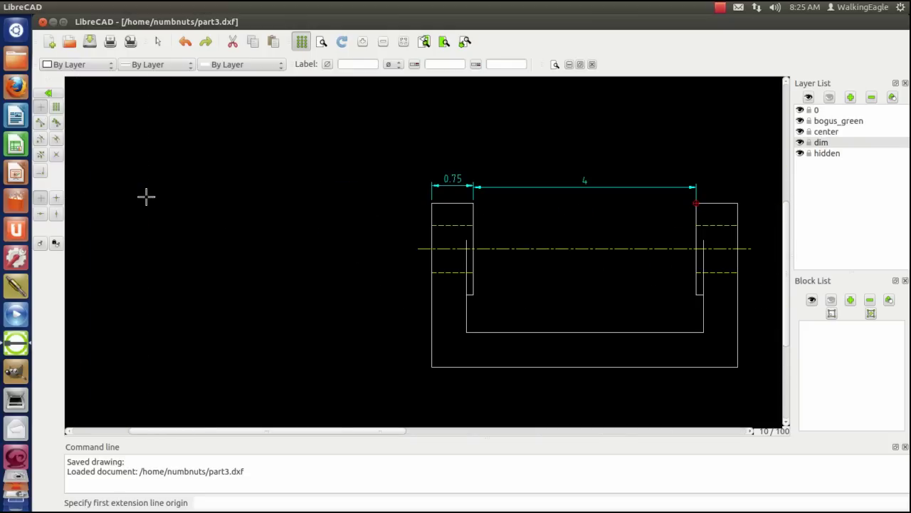
scroll(146, 196, up, 1)
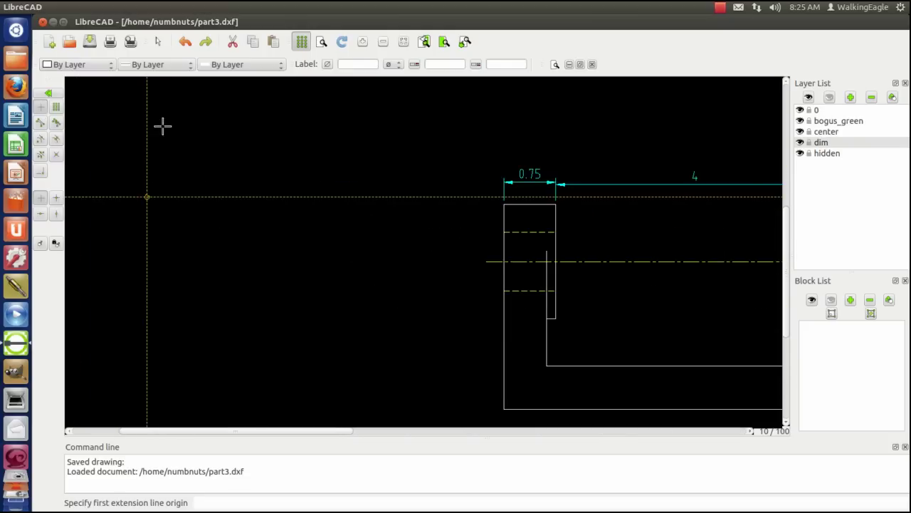
click(185, 44)
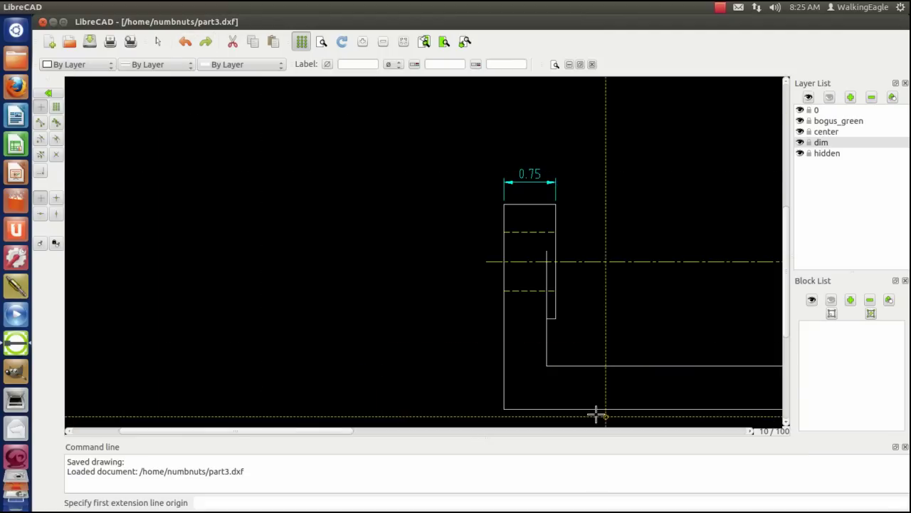
- Add horizontal dimensions for the distance between the two uprights and for the right upright's width, in line with the left upright's dimension
click(464, 43)
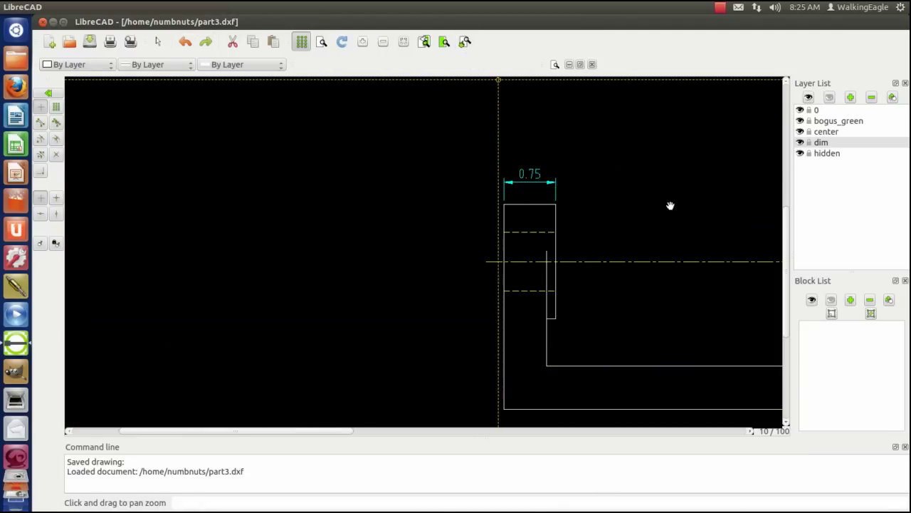
mouse_move(673, 221)
mouse_down()
mouse_move(406, 207)
mouse_move(393, 210)
mouse_move(394, 222)
mouse_up()
right_click(395, 221)
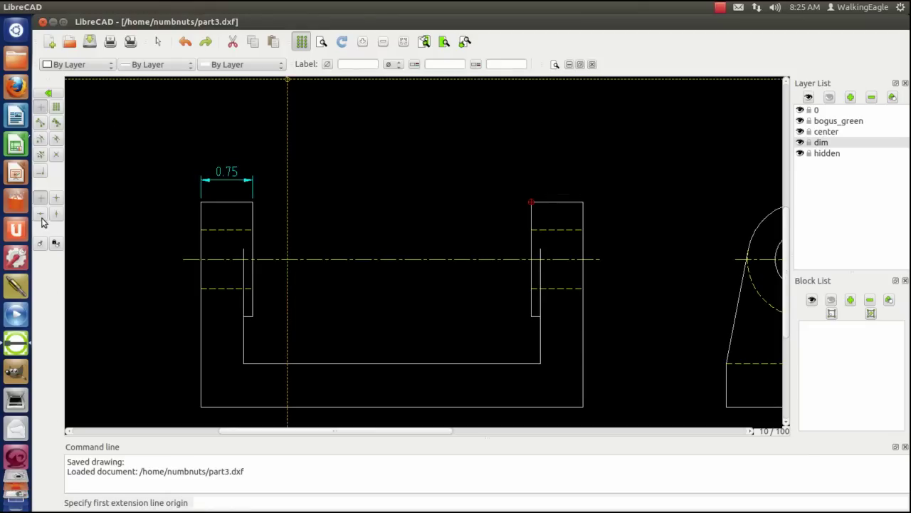
click(48, 94)
click(48, 94)
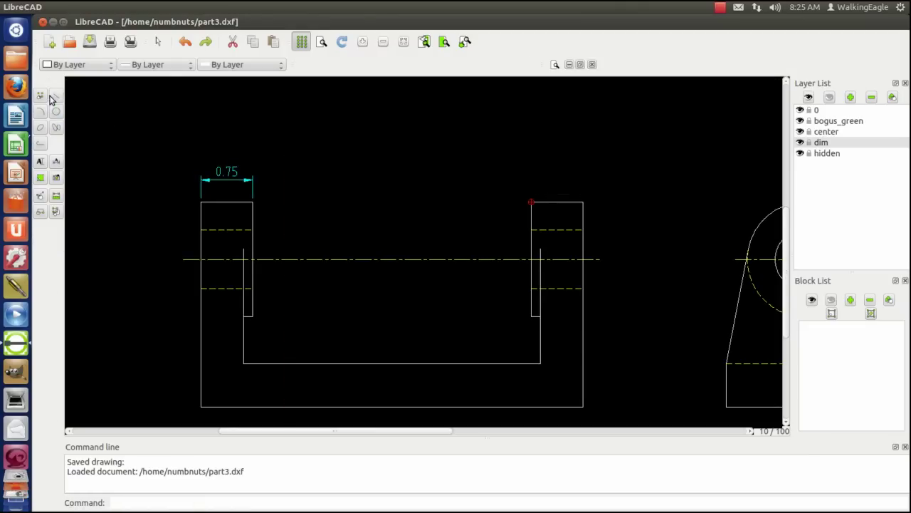
click(57, 162)
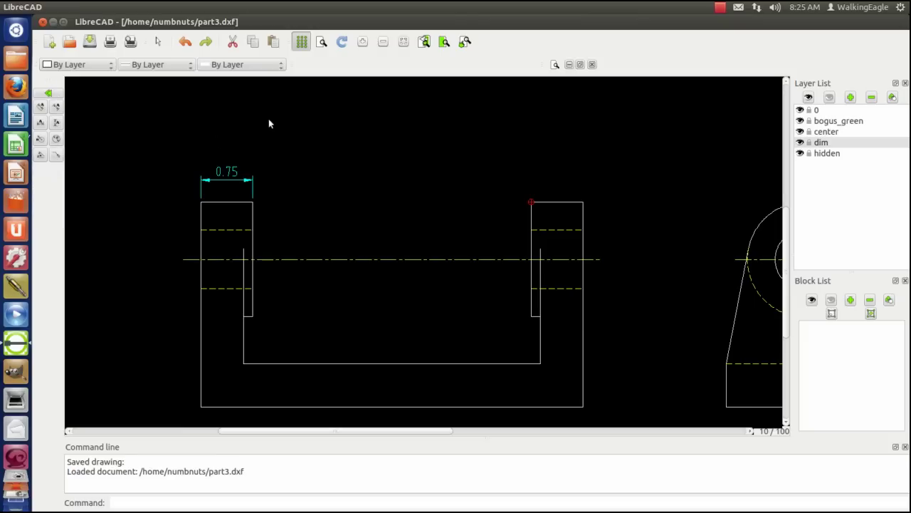
click(41, 124)
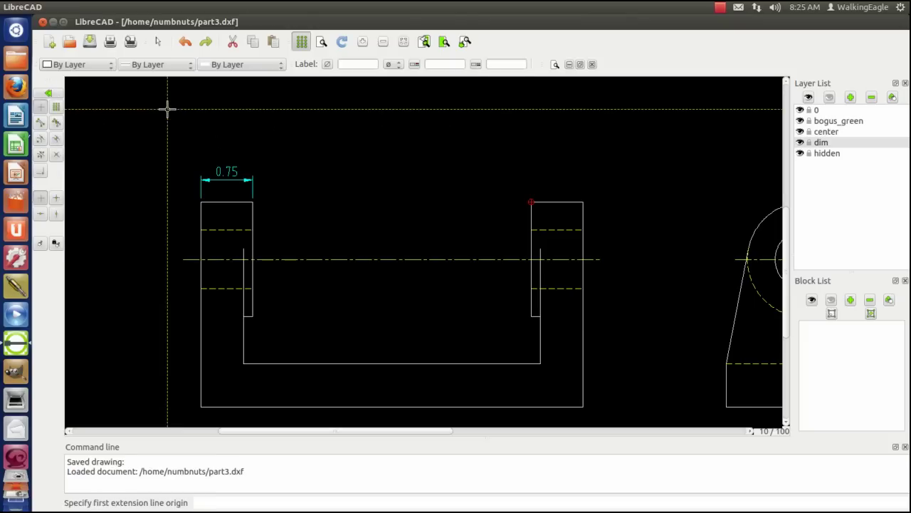
click(255, 203)
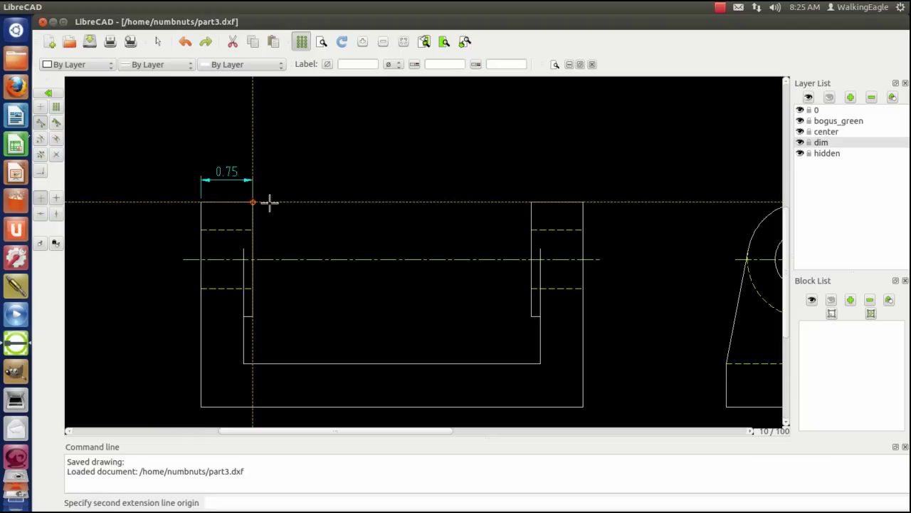
click(532, 203)
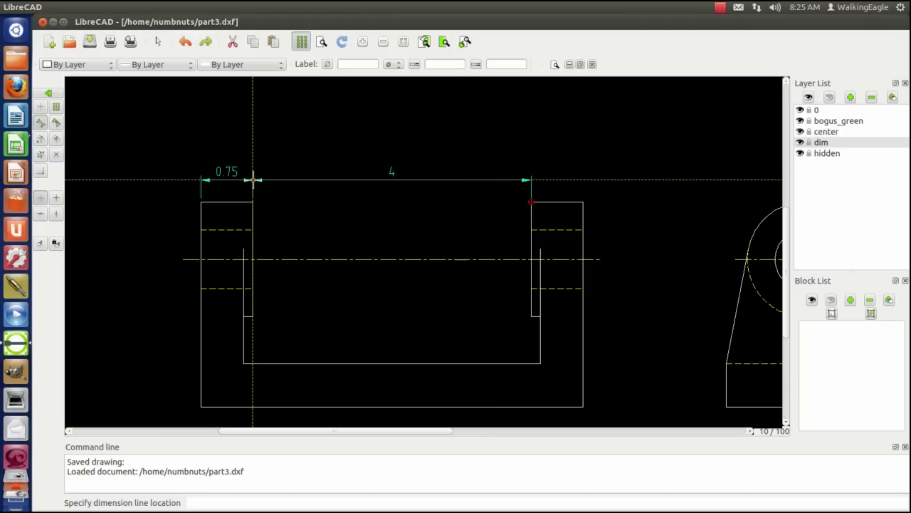
click(254, 179)
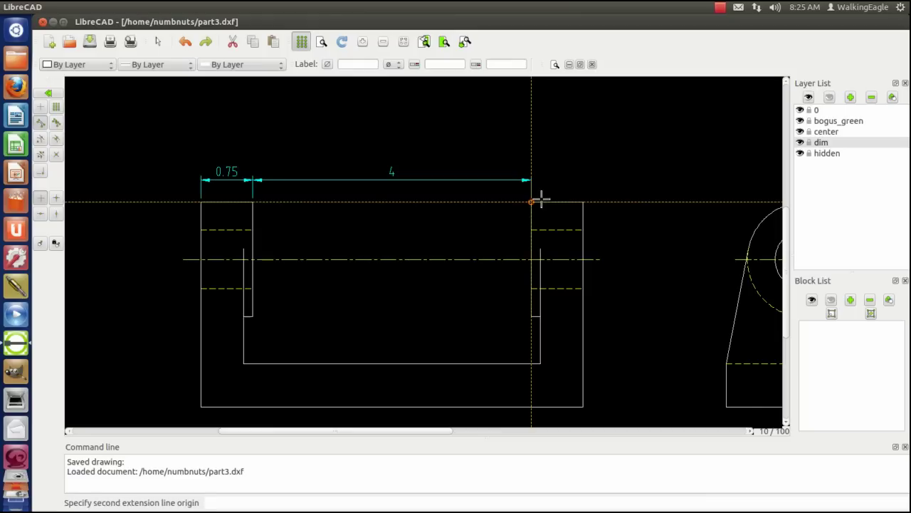
click(583, 203)
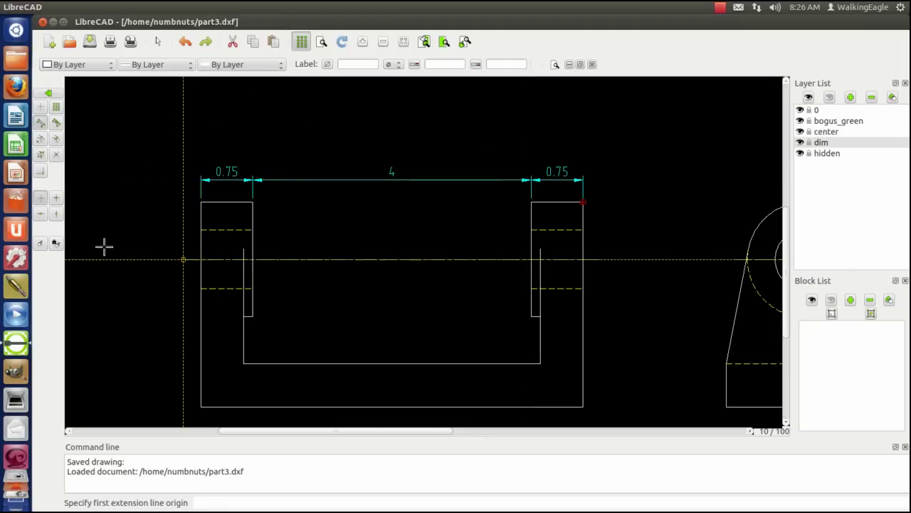
- Add a horizontal dimension for the left wall's thickness between the front view's outer and inner bottom-left corners, placing it just below the base
scroll(169, 273, down, 1)
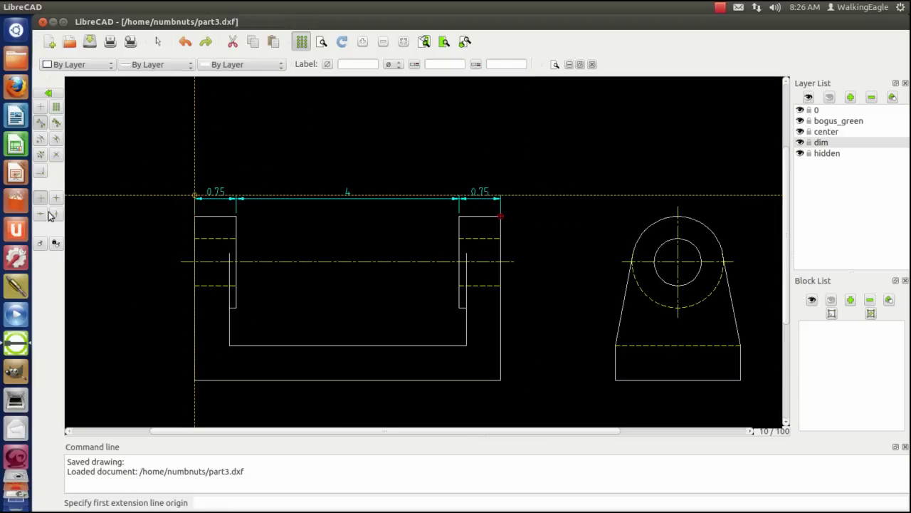
click(195, 381)
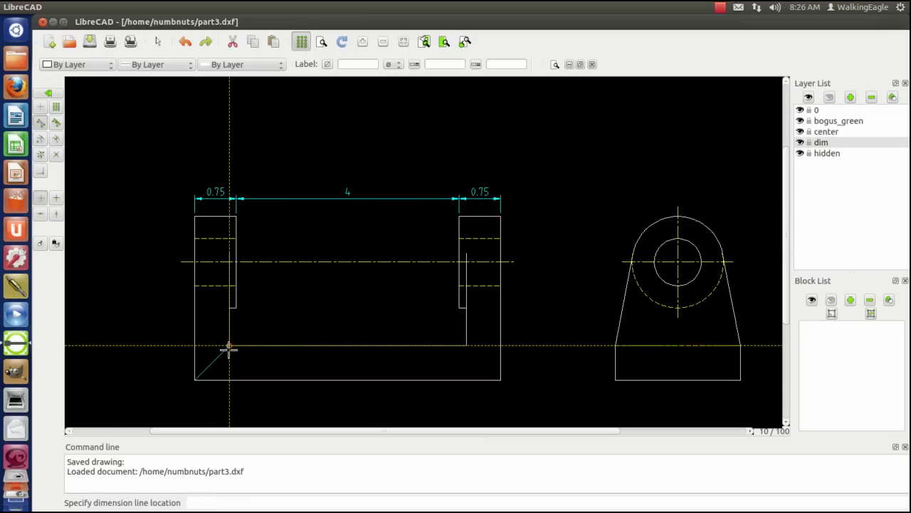
click(229, 346)
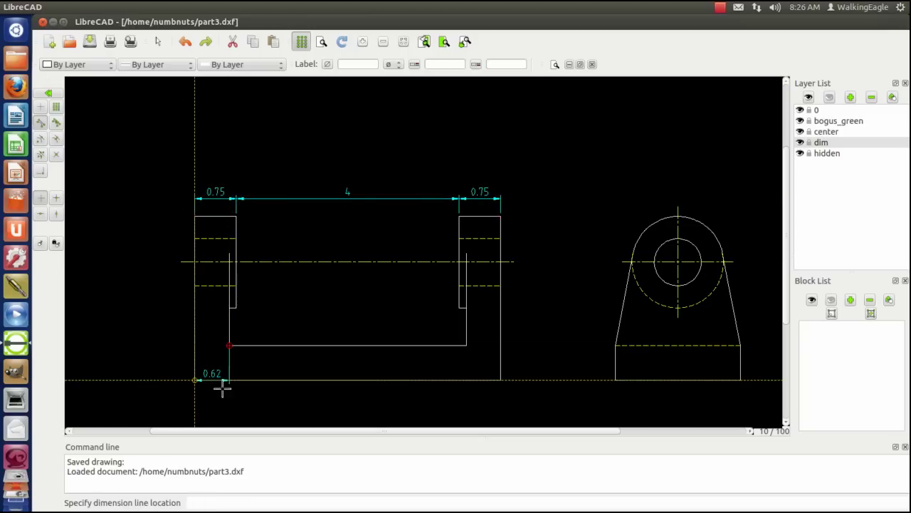
click(41, 107)
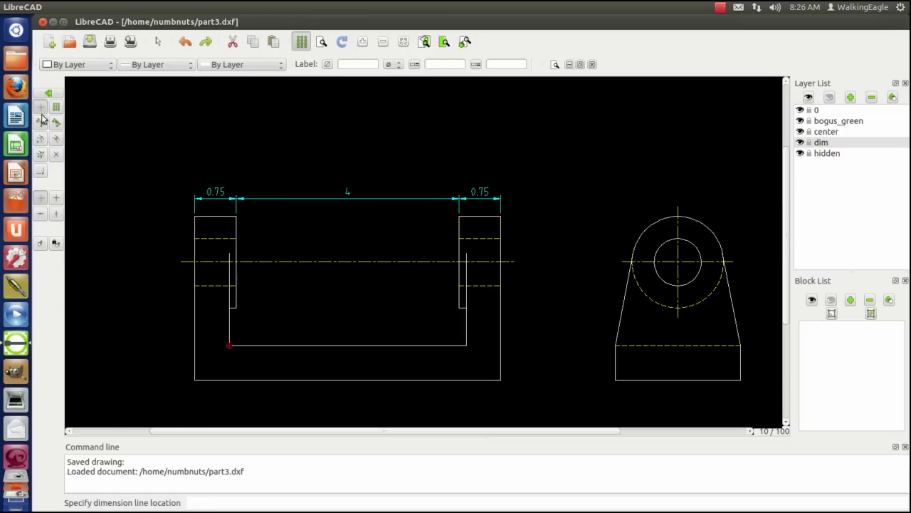
click(185, 403)
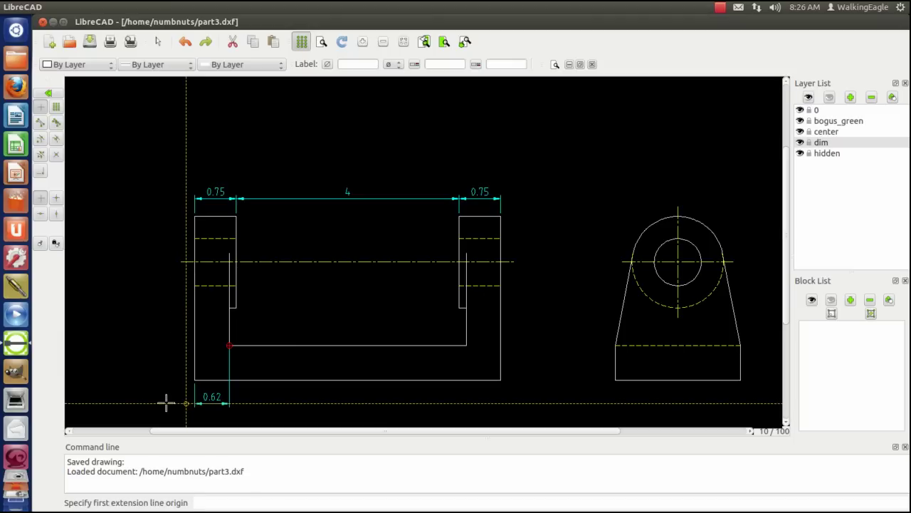
click(467, 346)
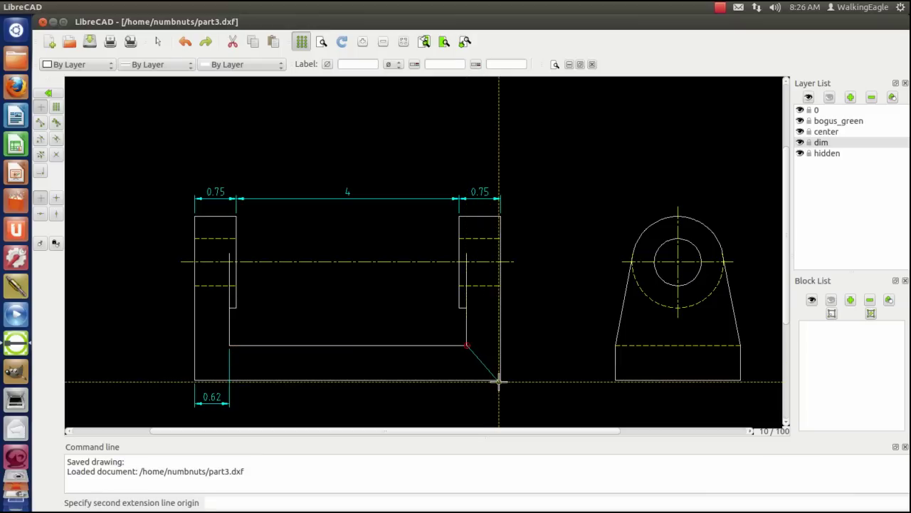
click(499, 381)
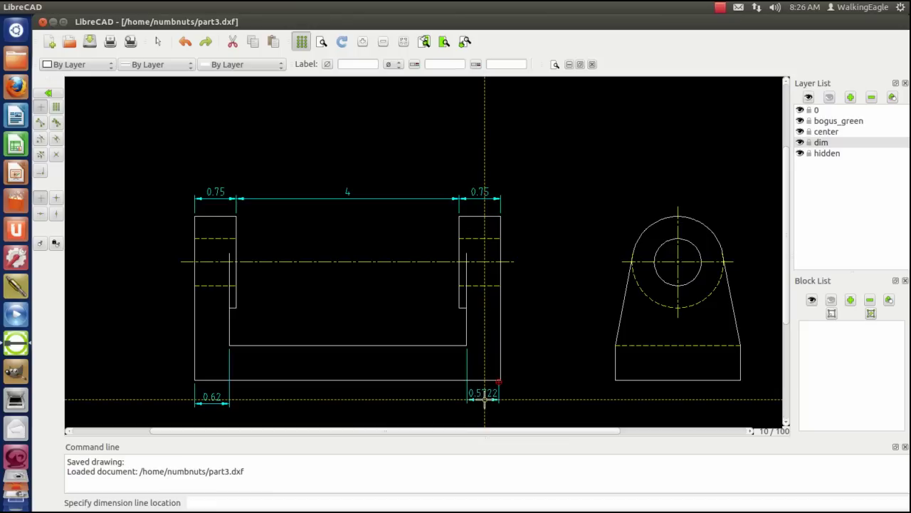
right_click(482, 409)
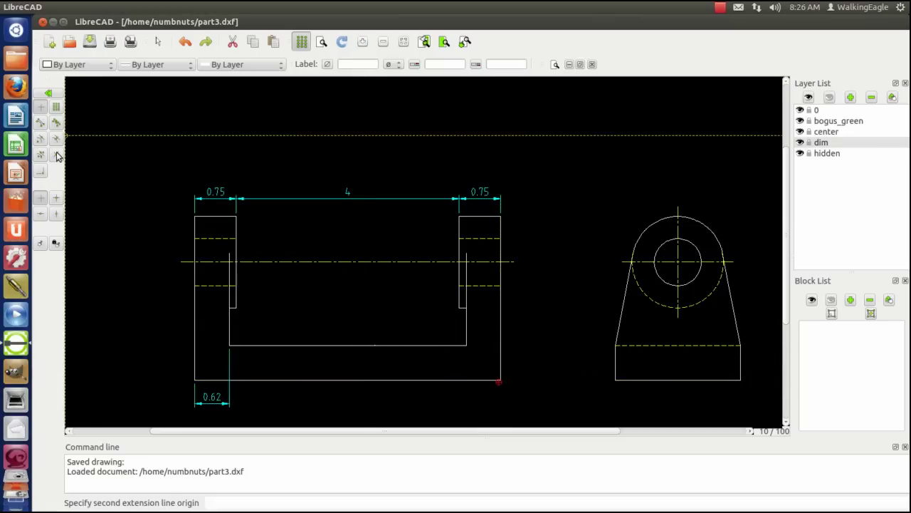
right_click(108, 133)
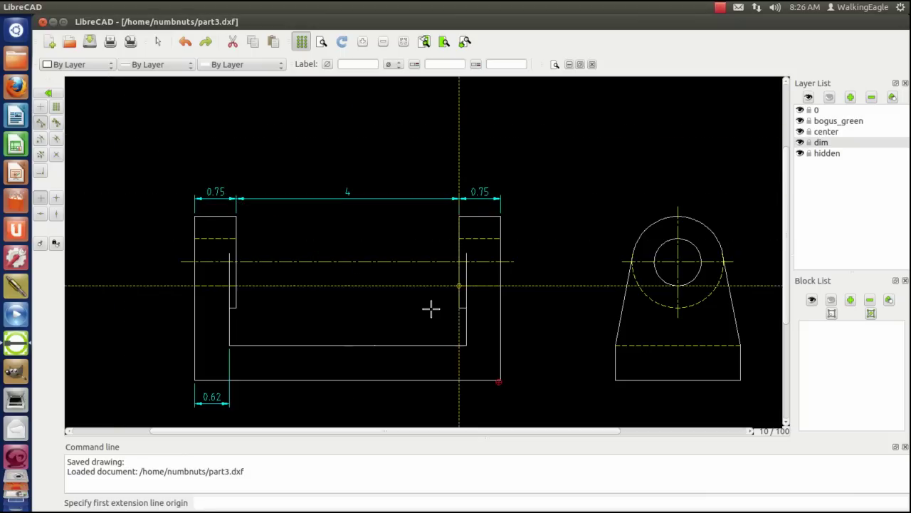
- Add a horizontal dimension for the front view's right wall thickness, snapped to the inner and outer bottom corners and placed below the base
click(467, 346)
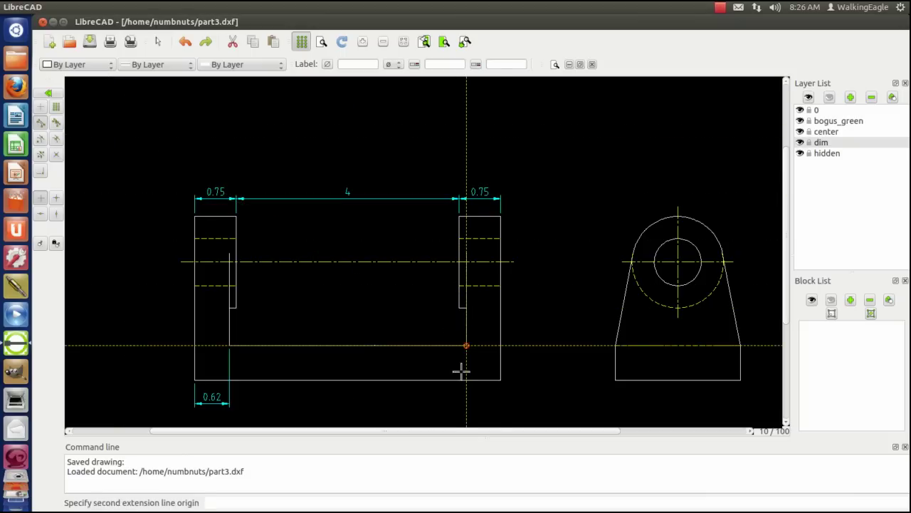
click(501, 380)
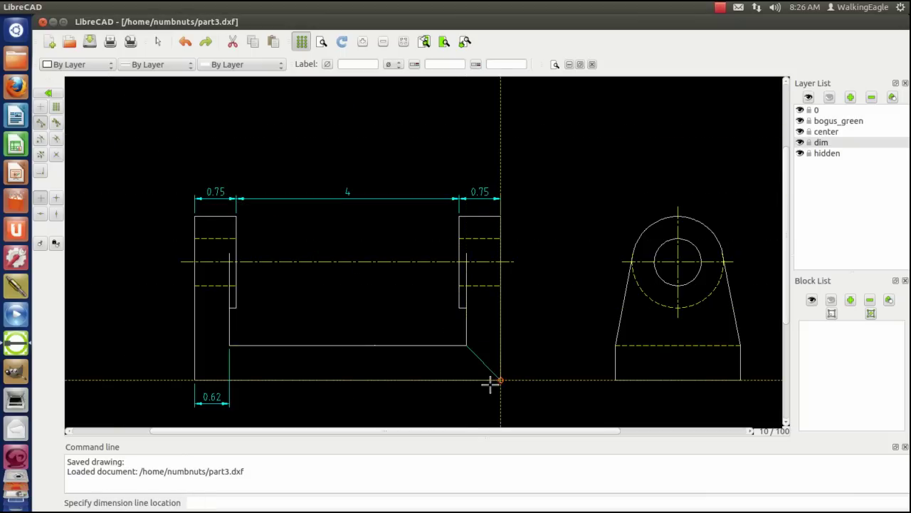
click(329, 404)
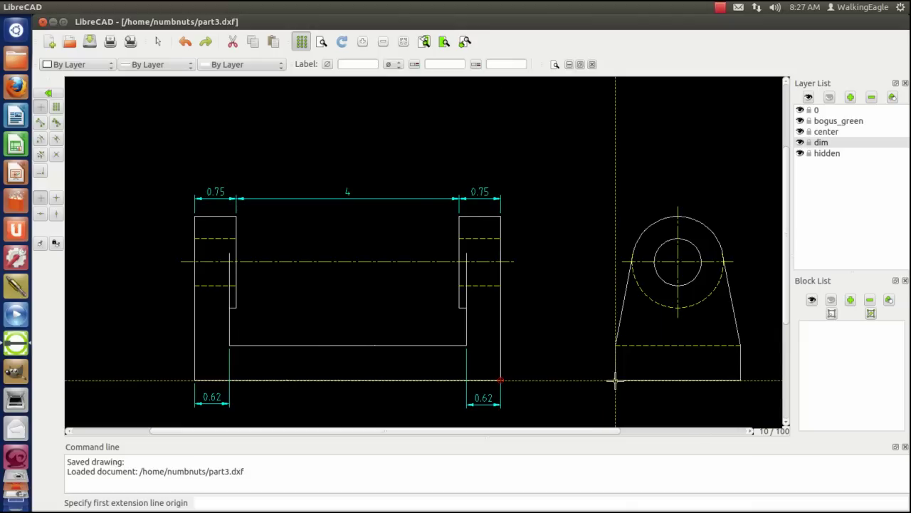
- Add a horizontal dimension across the full base width of the side view, placed below its bottom edge
click(40, 123)
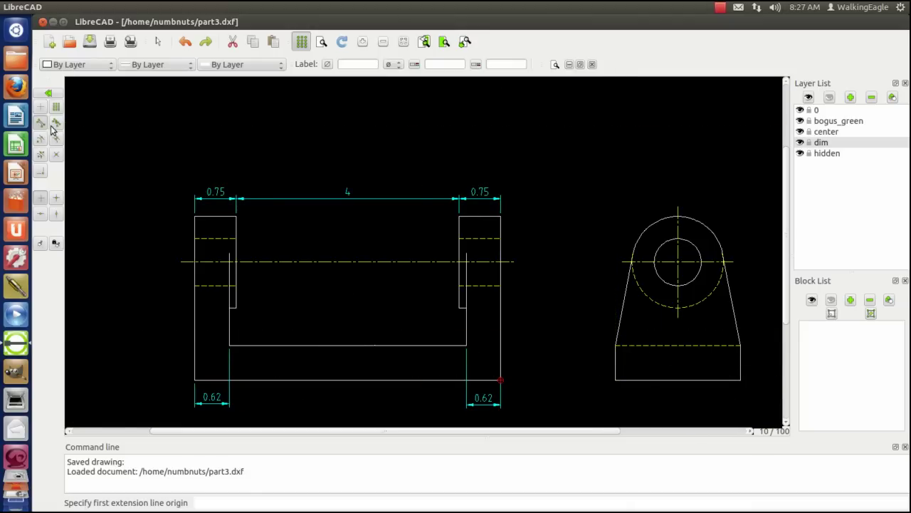
click(615, 380)
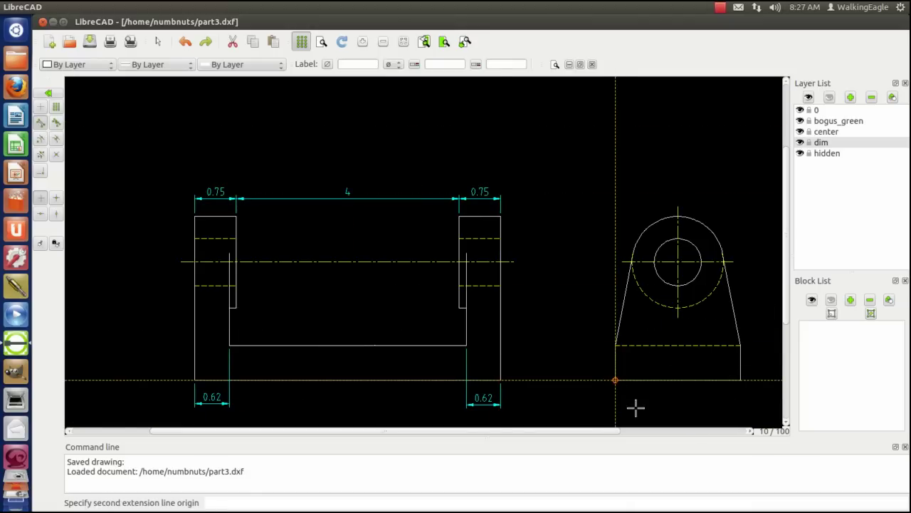
click(740, 381)
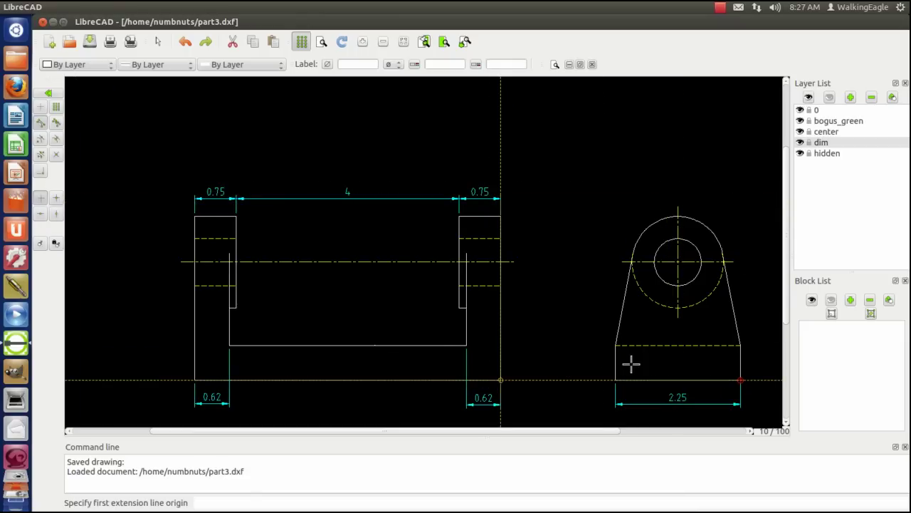
- Add a horizontal dimension from the side view's upper-left base corner to the vertical centerline's top end, in line with the front view's upper dimensions
click(615, 346)
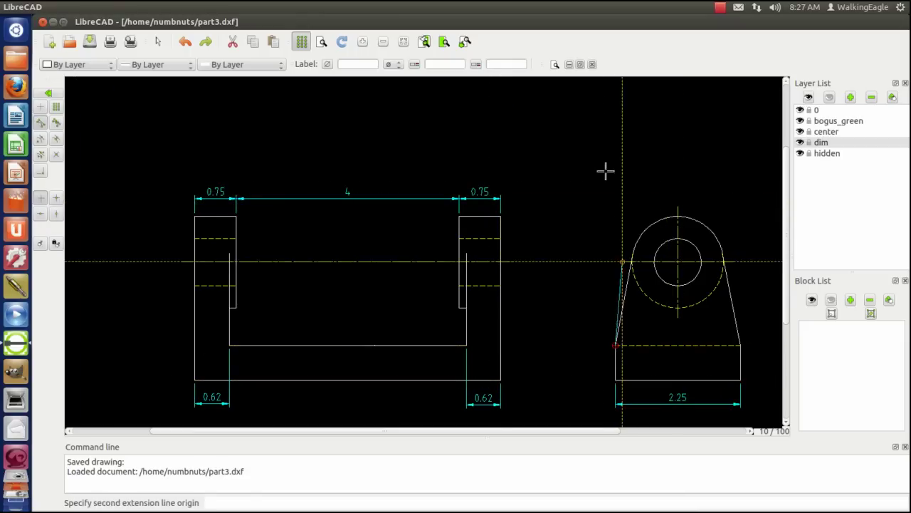
click(678, 206)
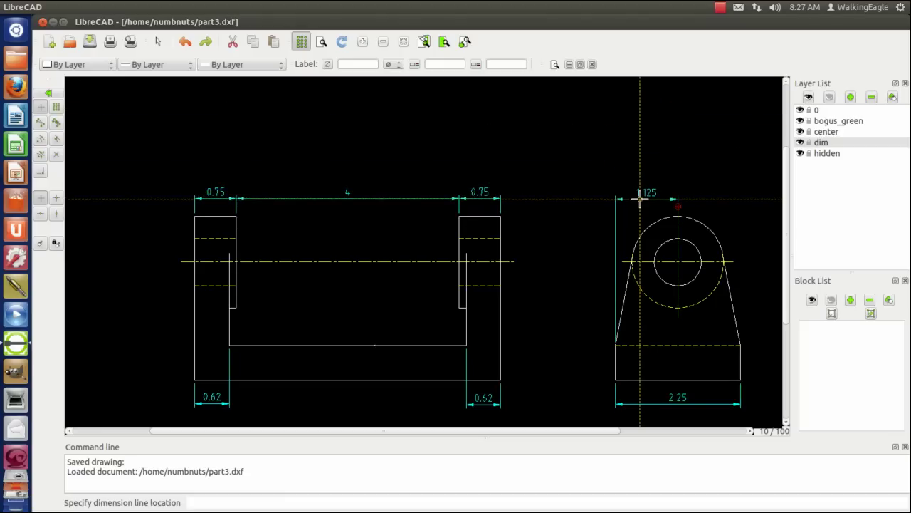
click(640, 198)
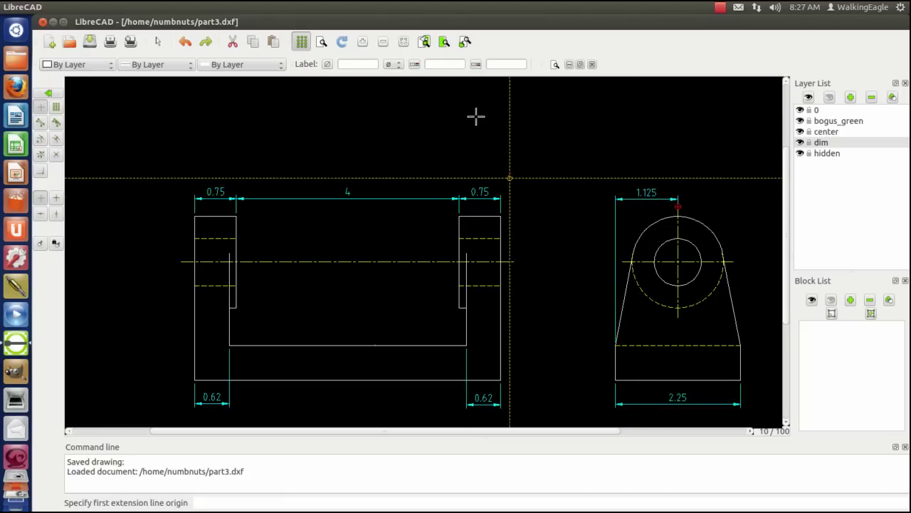